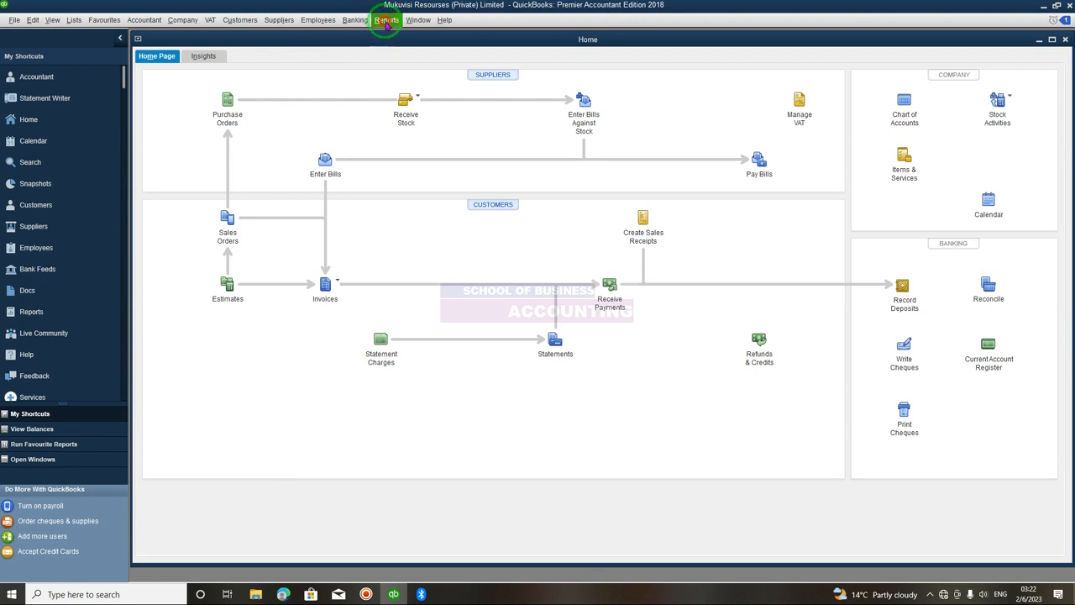
- Open the Report Centre and browse the Company & Financial and Customers & Receivables report categories
left_click(386, 22)
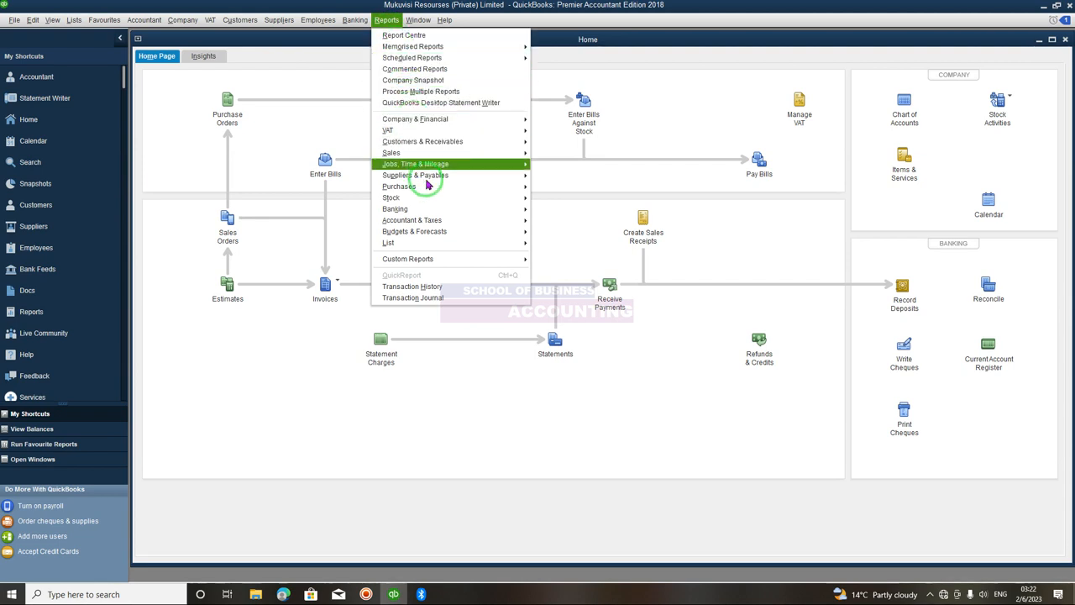
left_click(438, 42)
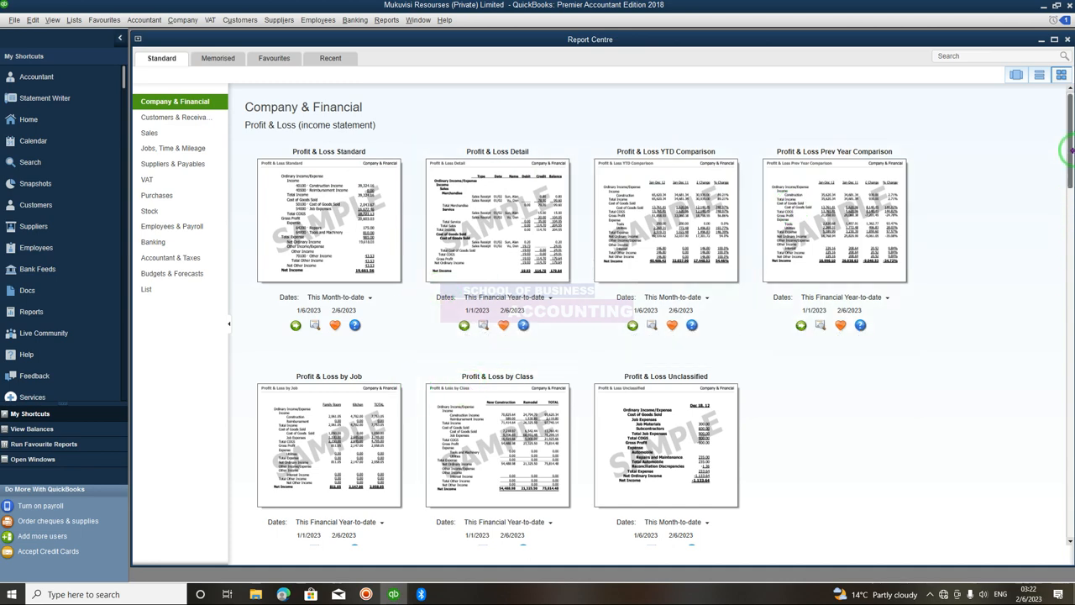
scroll(1065, 210, "down", 3)
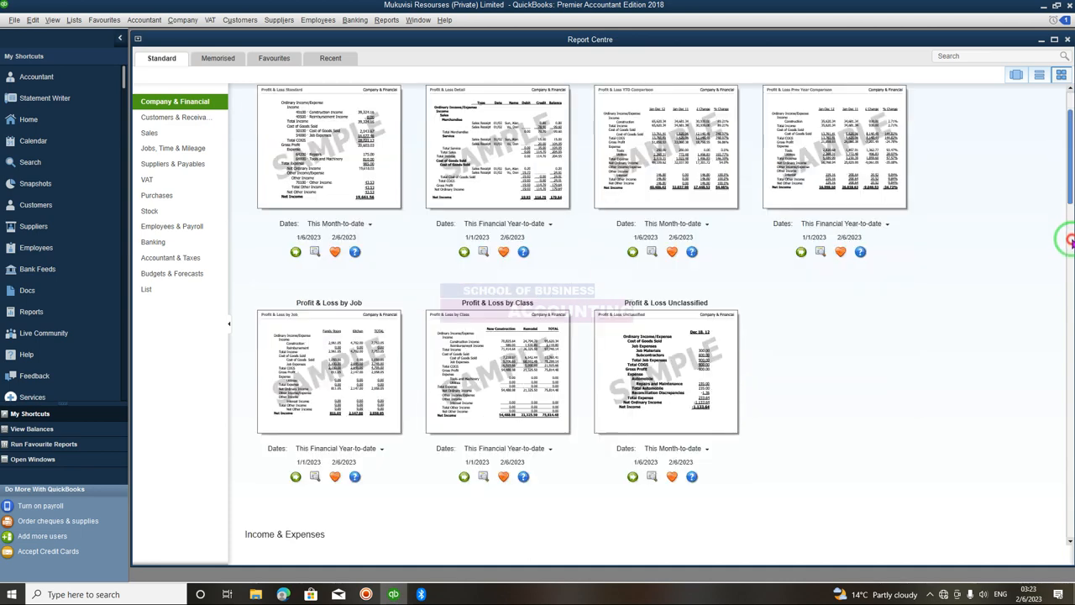
scroll(1066, 276, "down", 10)
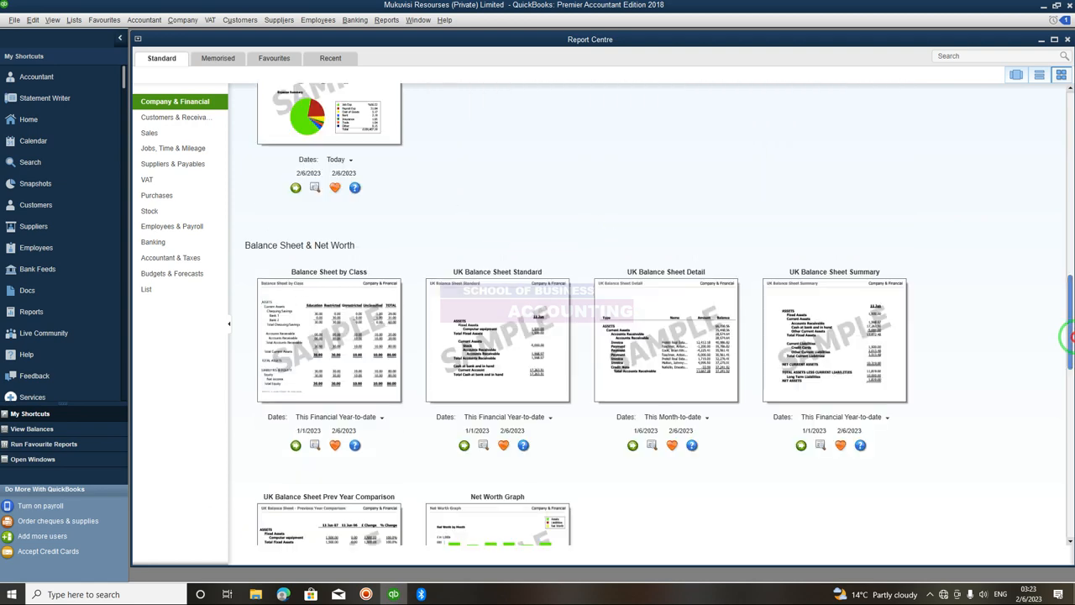
scroll(1067, 356, "down", 3)
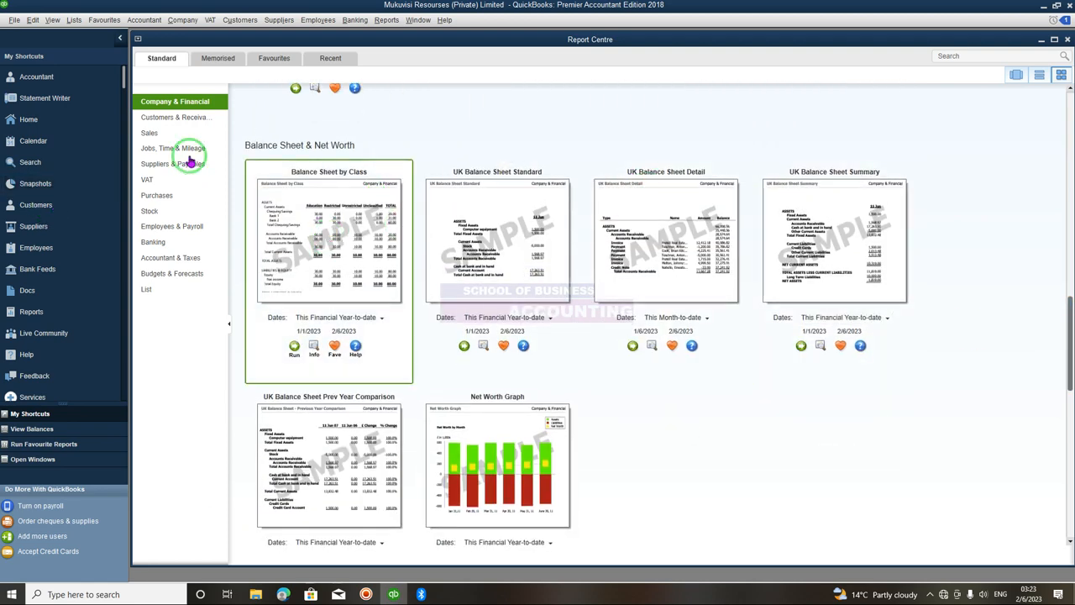
left_click(155, 122)
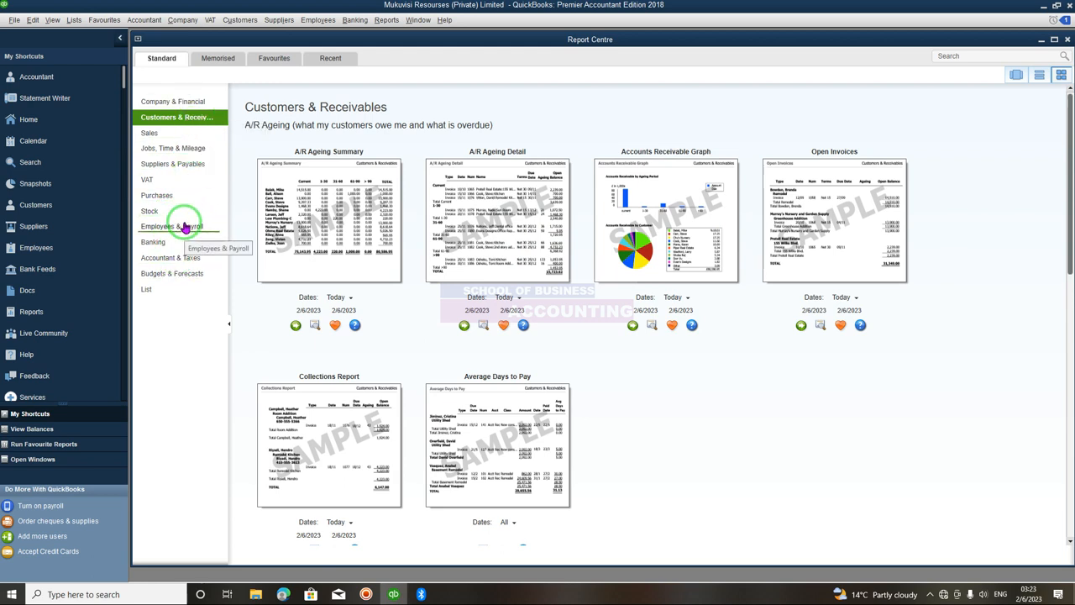
- Close the Report Centre window to return to the Home page
left_click(388, 21)
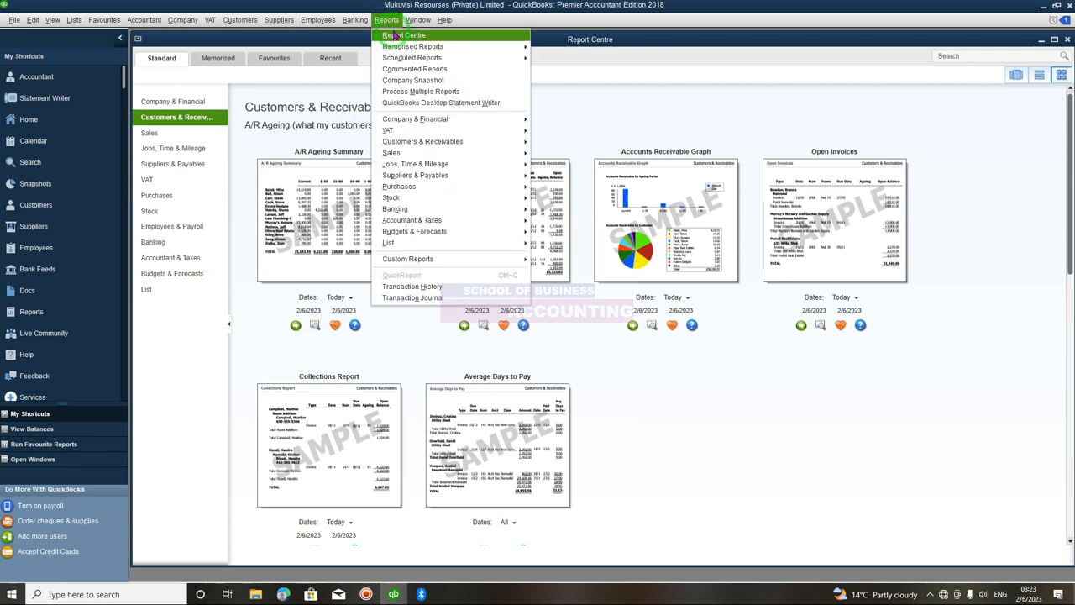
left_click(389, 22)
left_click(417, 20)
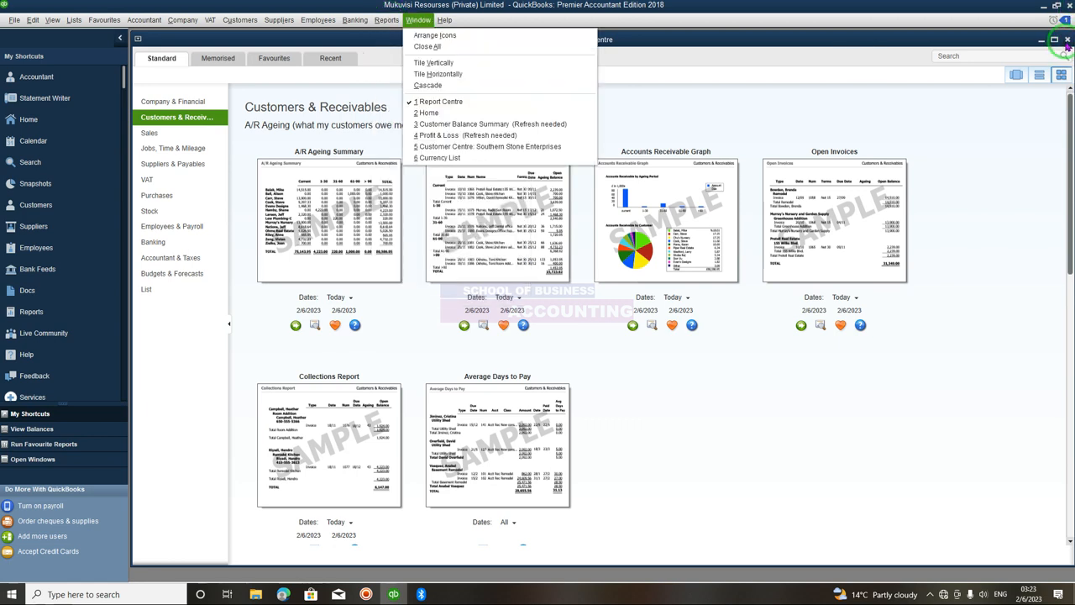
left_click(1065, 48)
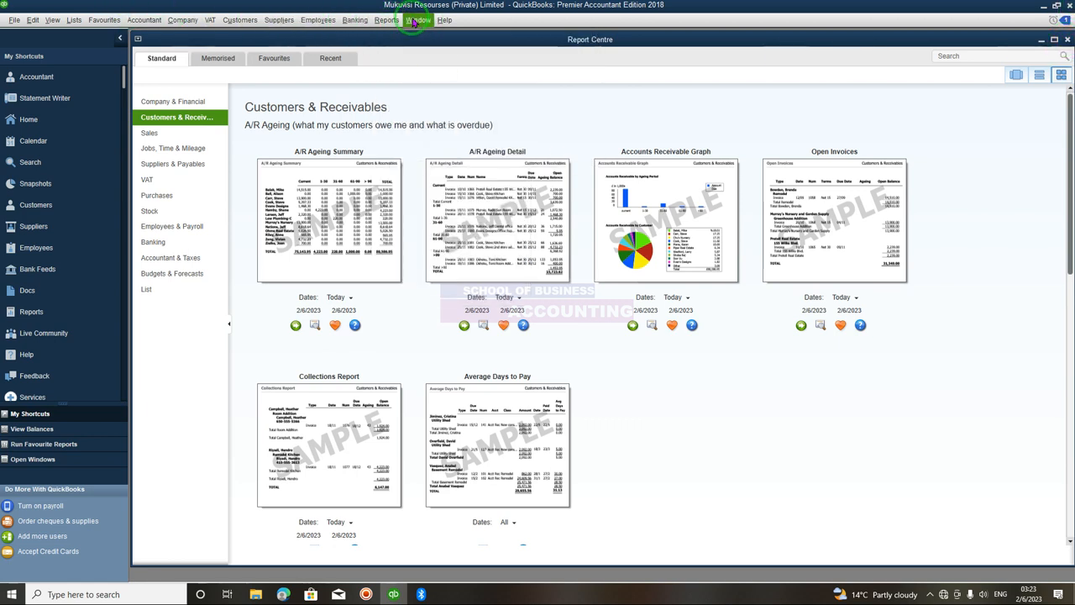
left_click(1066, 40)
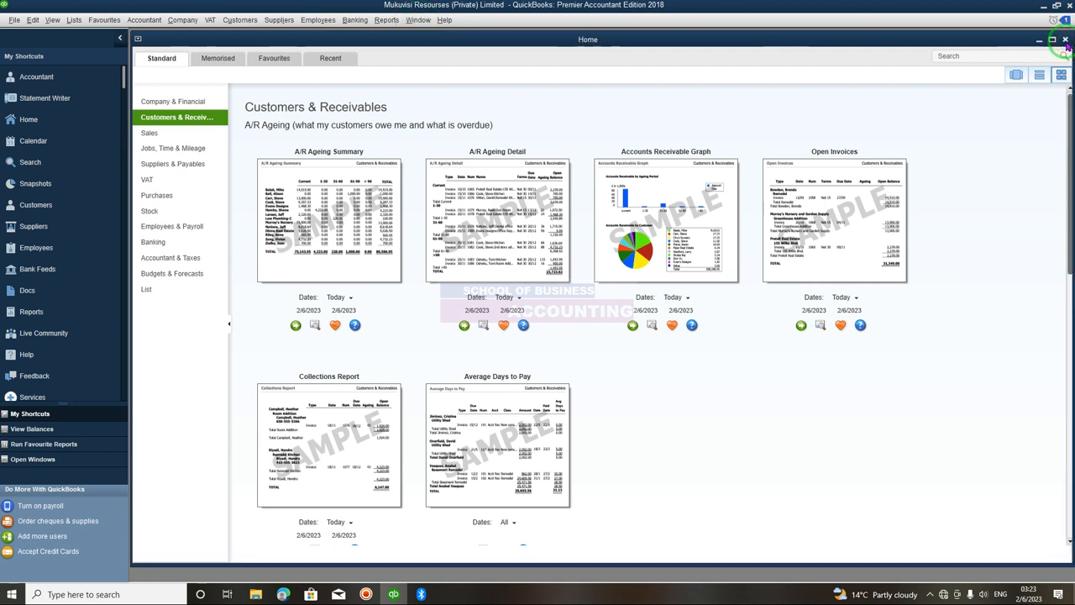
- Browse the report categories and their sub-reports in the Reports menu
left_click(384, 23)
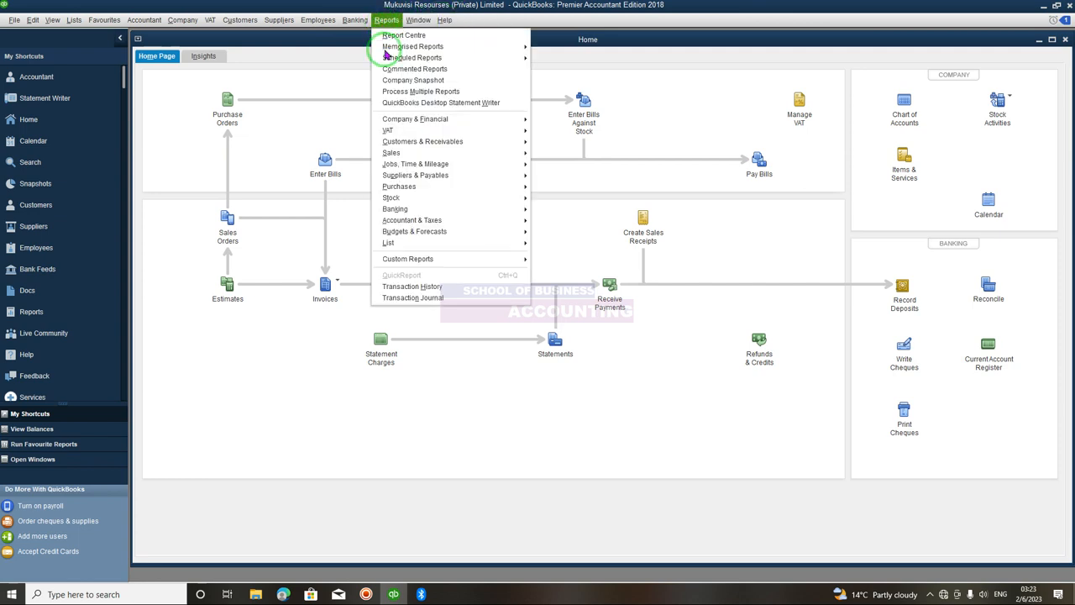
mouse_move(401, 124)
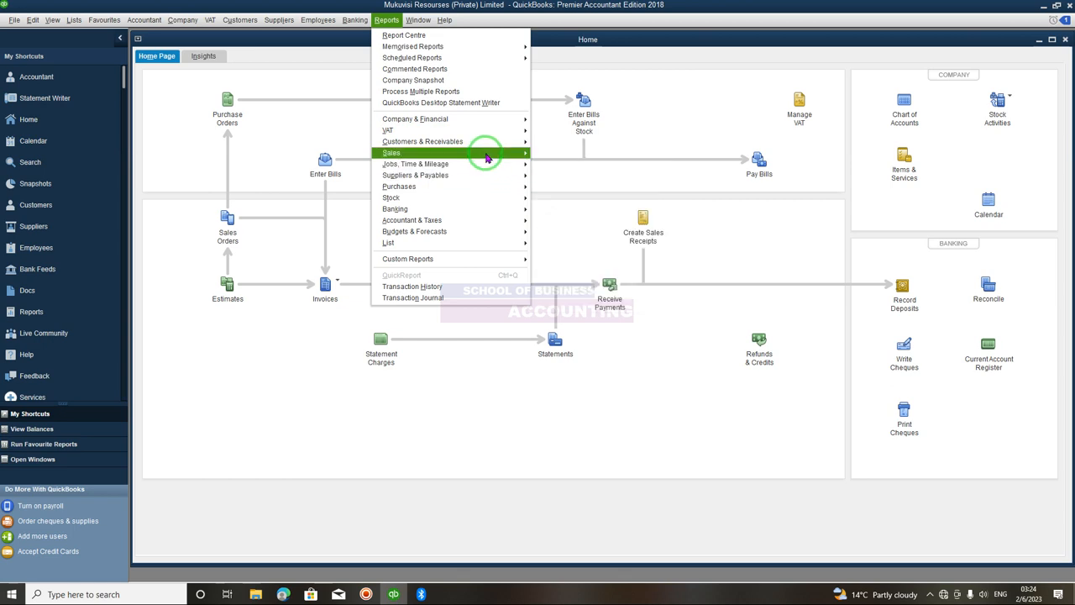
mouse_move(486, 157)
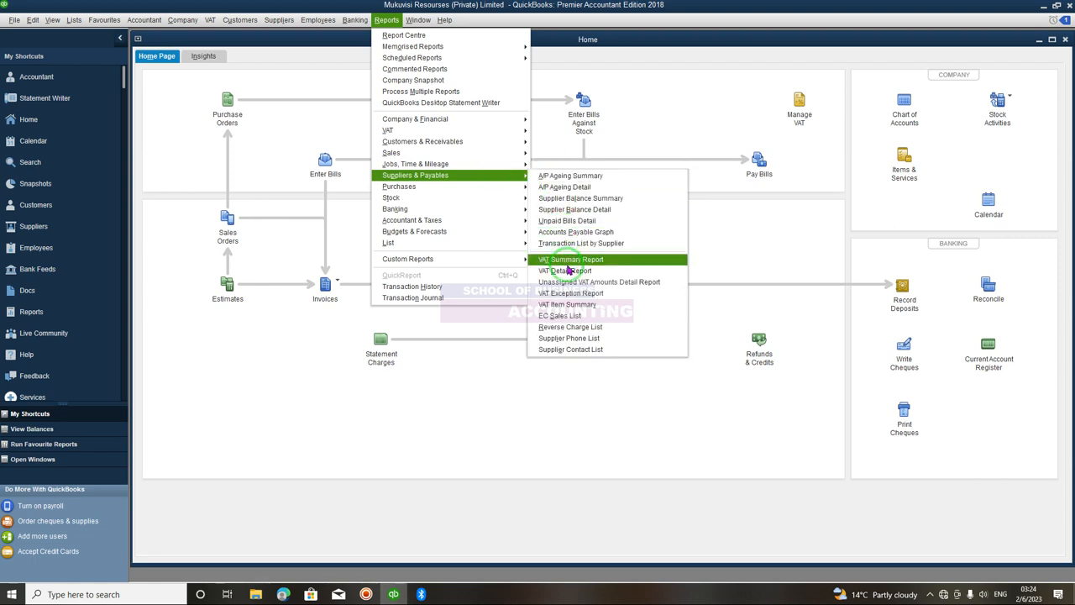
mouse_move(430, 200)
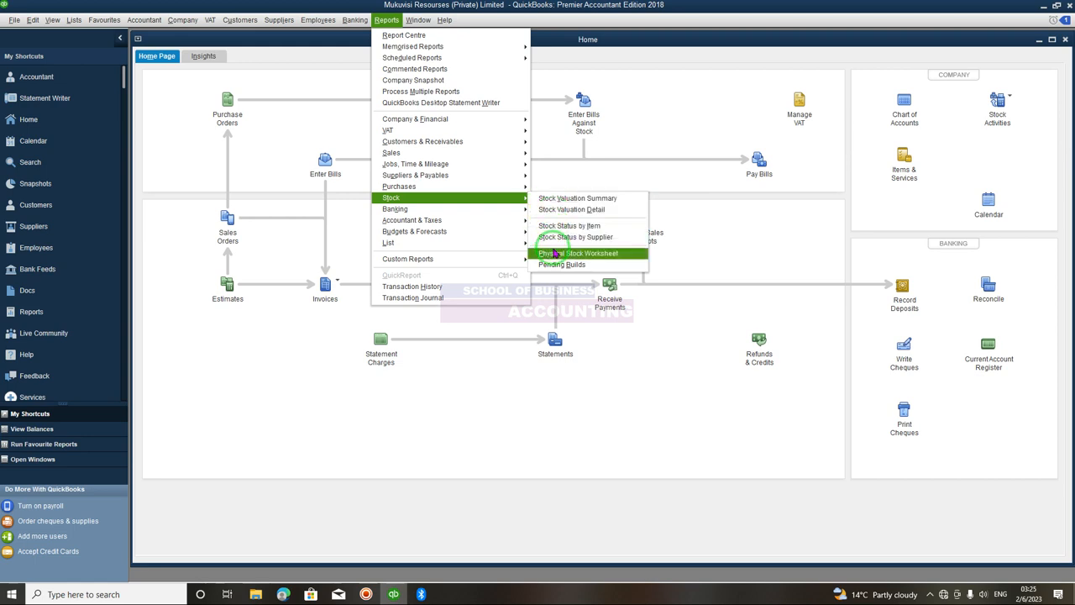
mouse_move(475, 216)
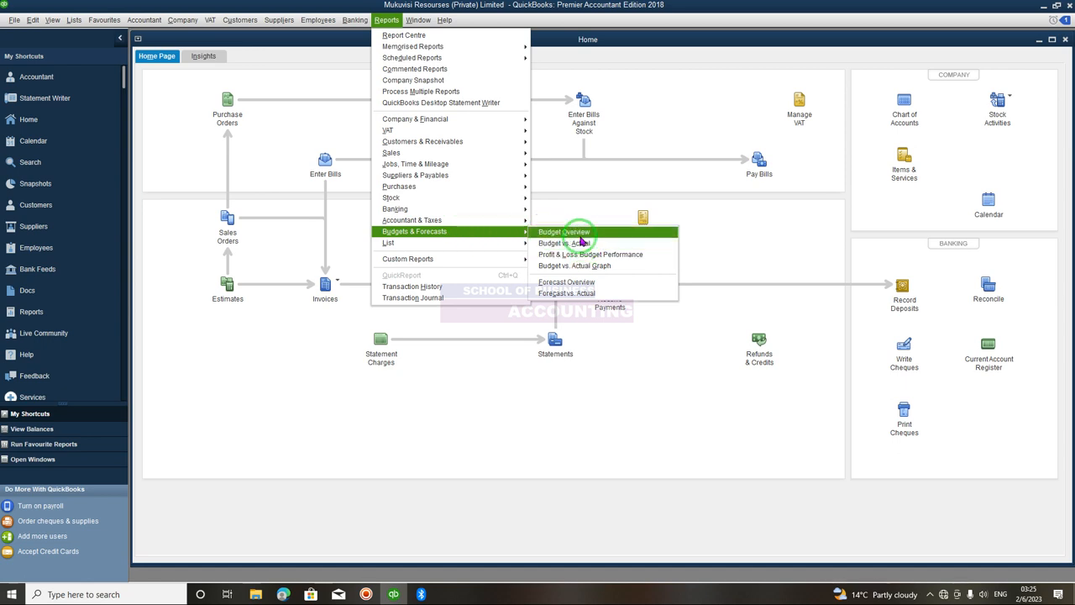
mouse_move(508, 247)
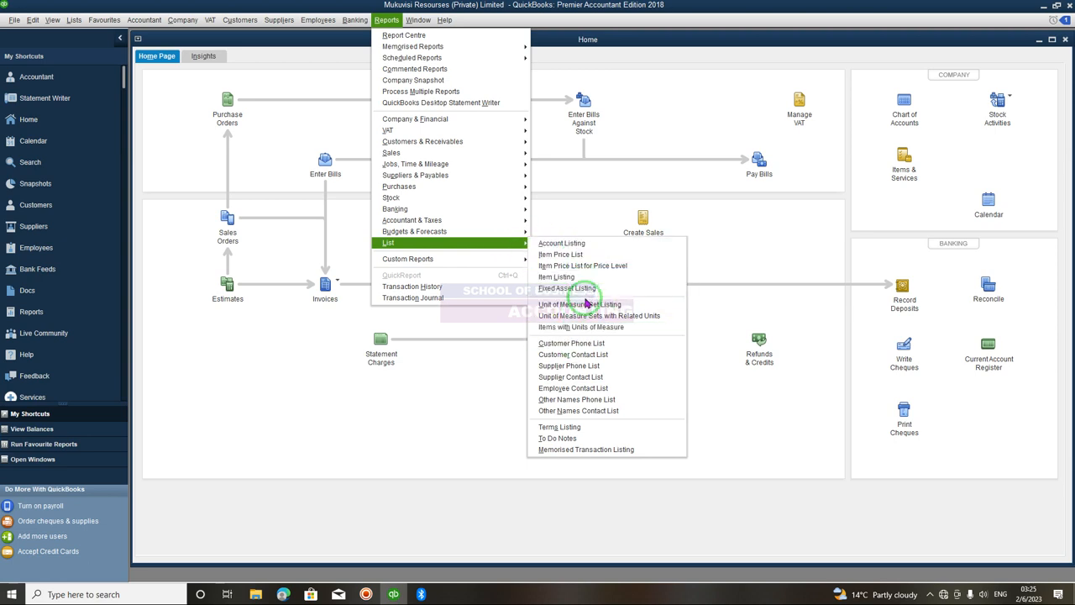
- Open the Profit & Loss Standard report and maximise its window
mouse_move(451, 127)
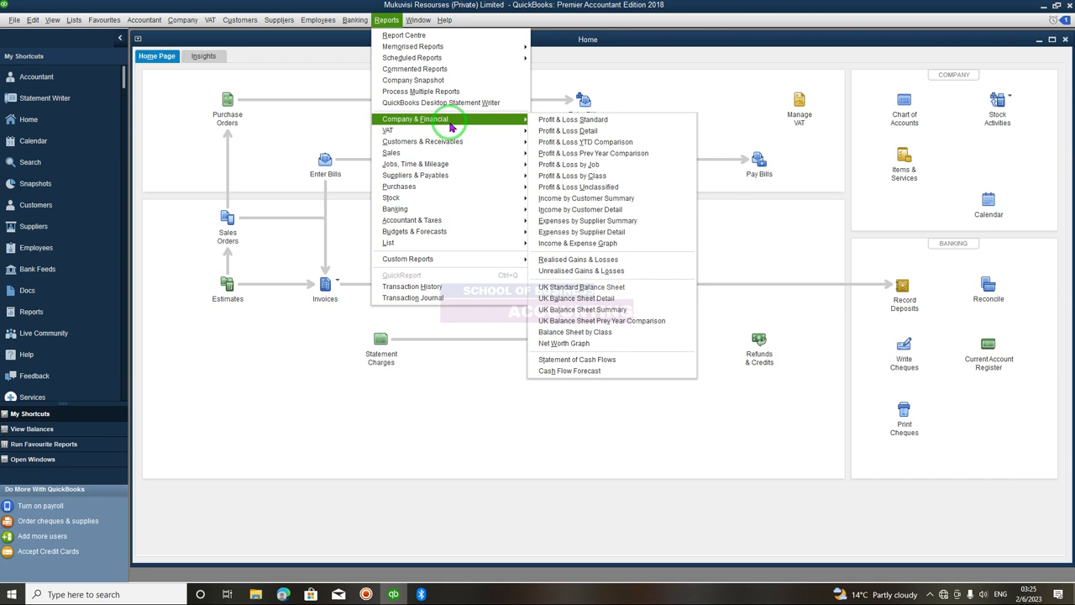
left_click(565, 122)
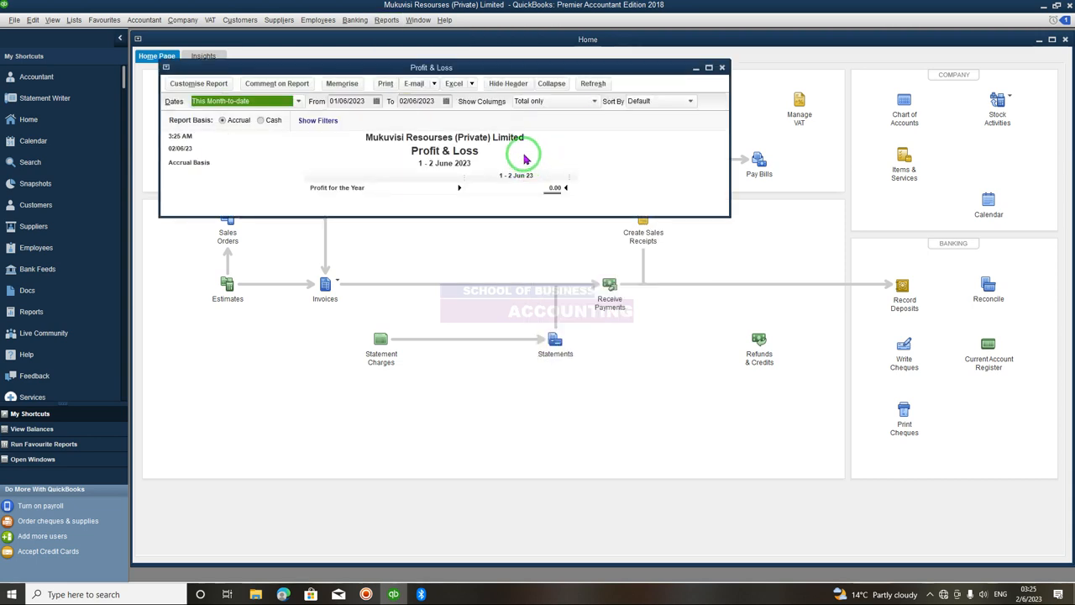
left_click(708, 66)
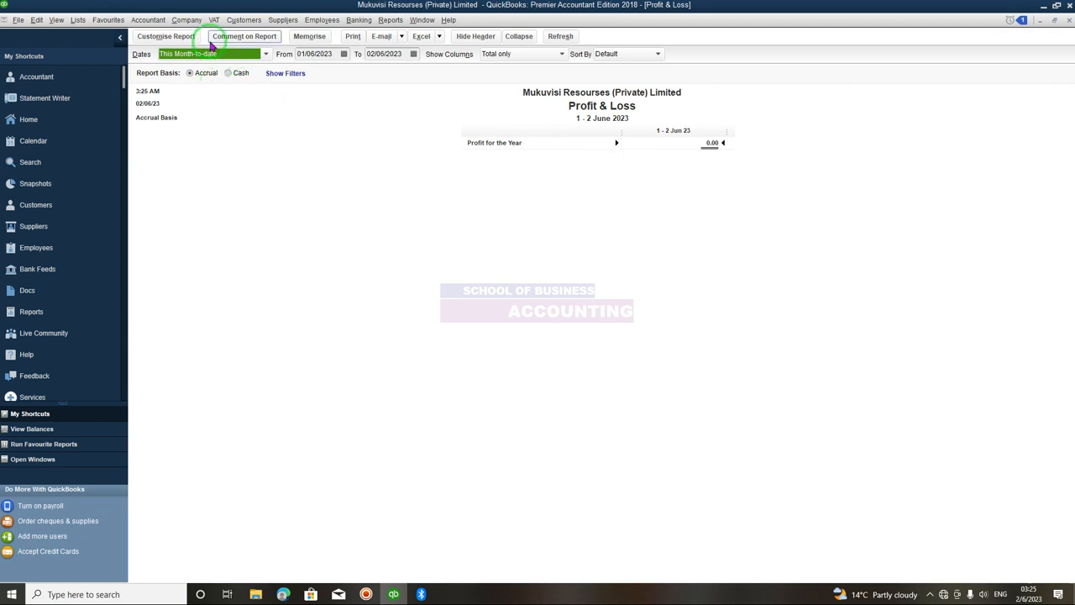
- Set the report's From date to 01/01/2023 and refresh the Profit & Loss report
left_click(345, 55)
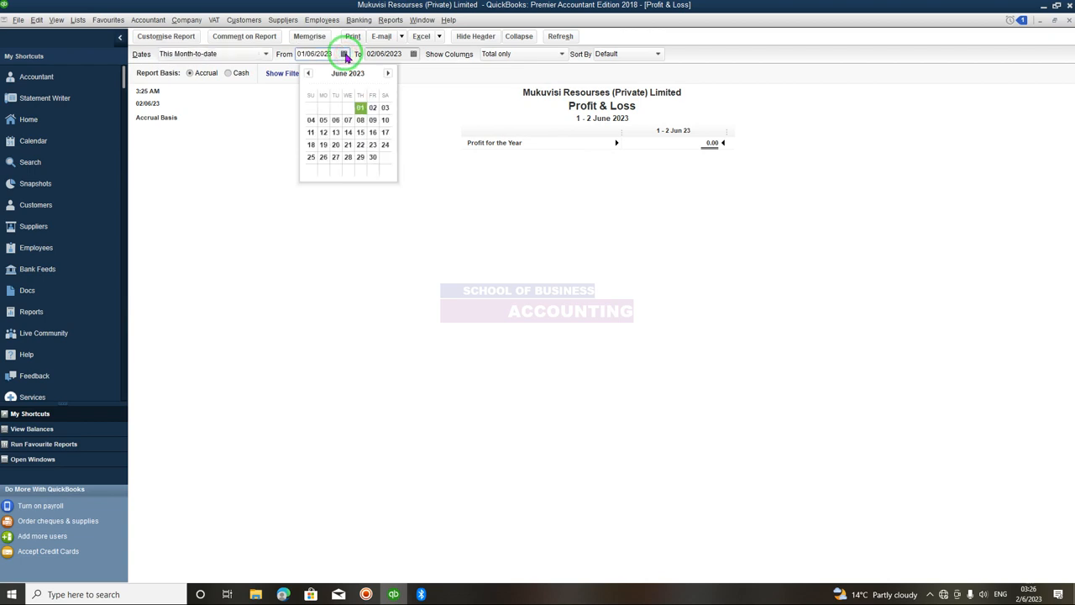
left_click(309, 74)
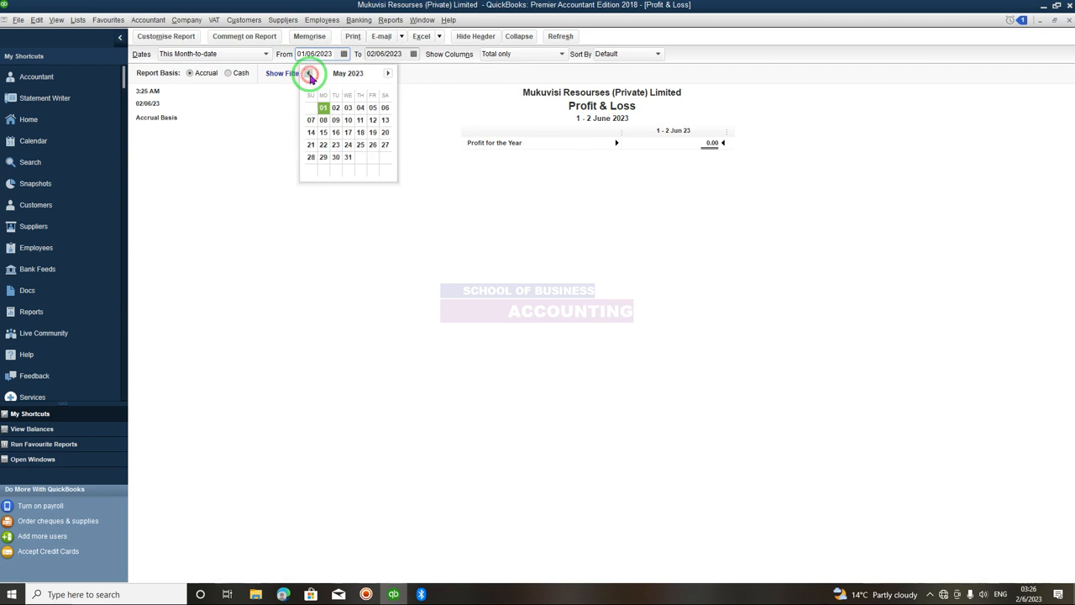
left_click(309, 74)
left_click(309, 73)
left_click(309, 74)
left_click(309, 74)
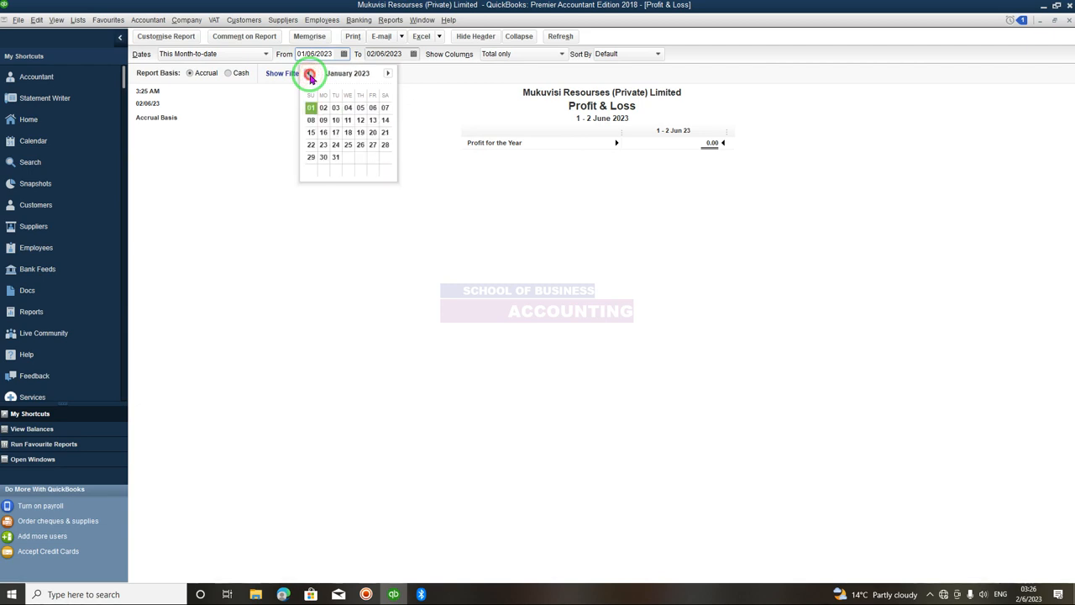
left_click(310, 107)
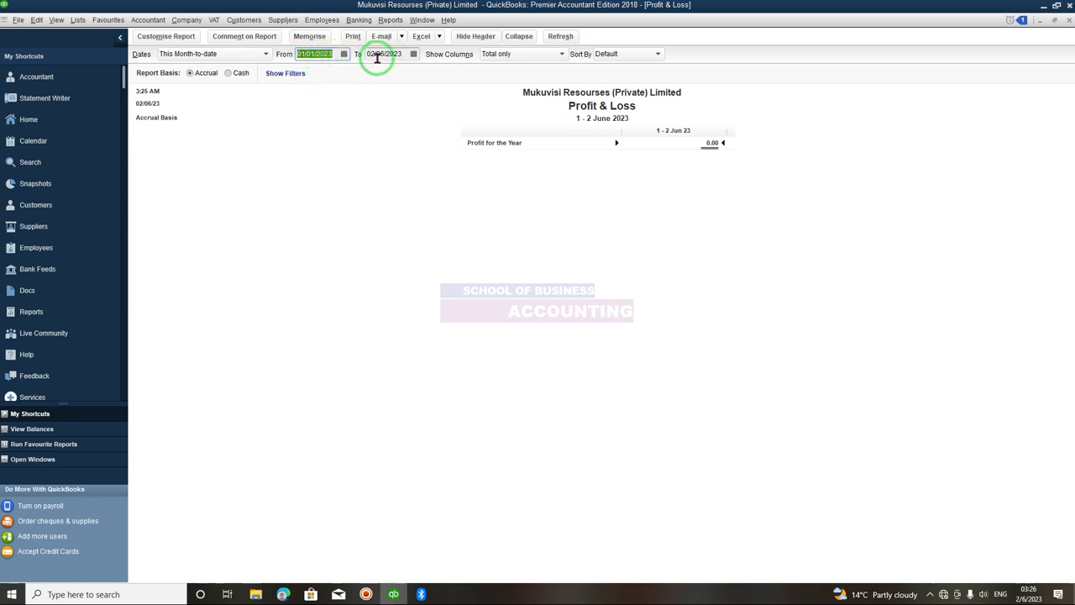
left_click(571, 37)
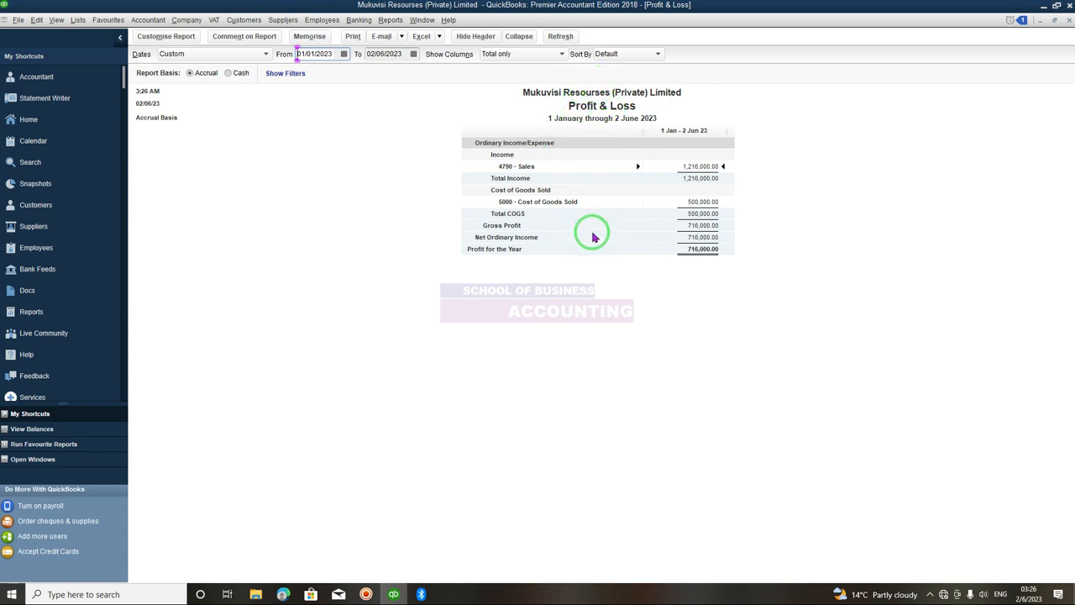
- Close the report, memorising it under the name Profit & Loss Year 2023
left_click(1068, 22)
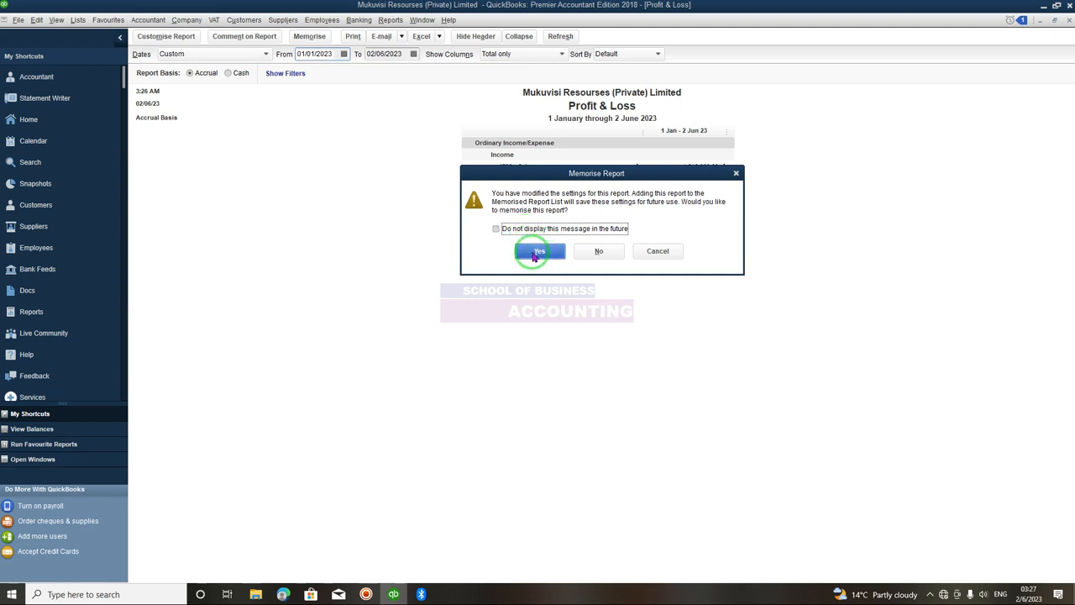
left_click(547, 256)
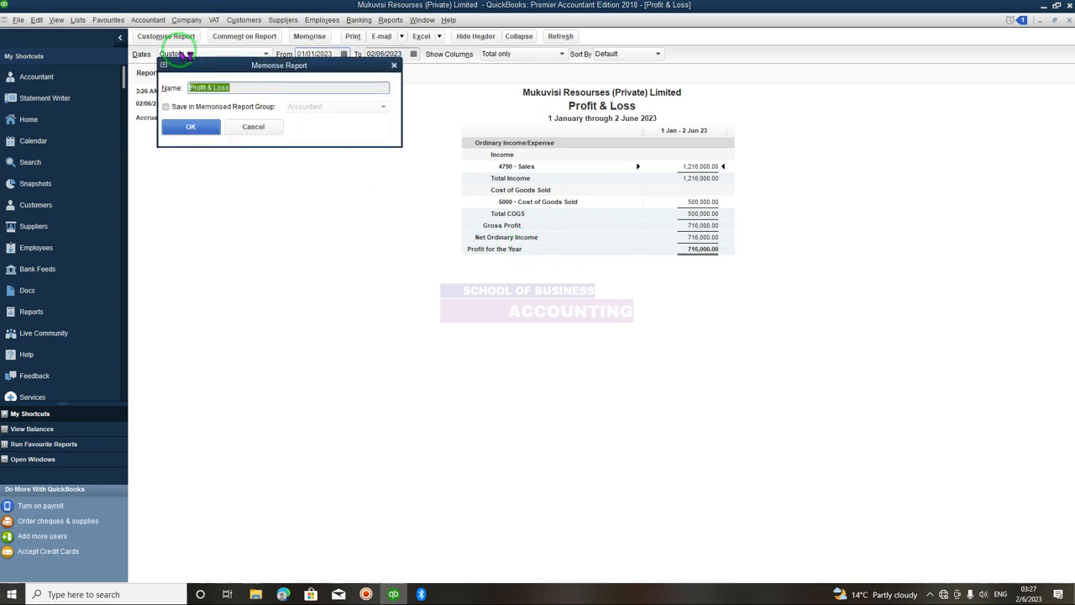
left_click(233, 85)
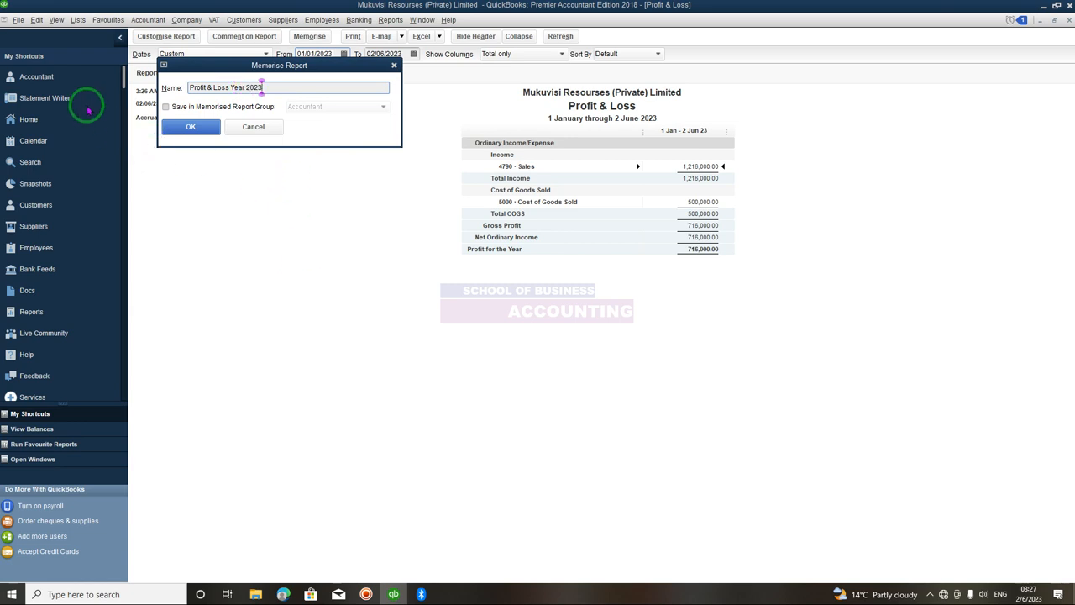
left_click(211, 136)
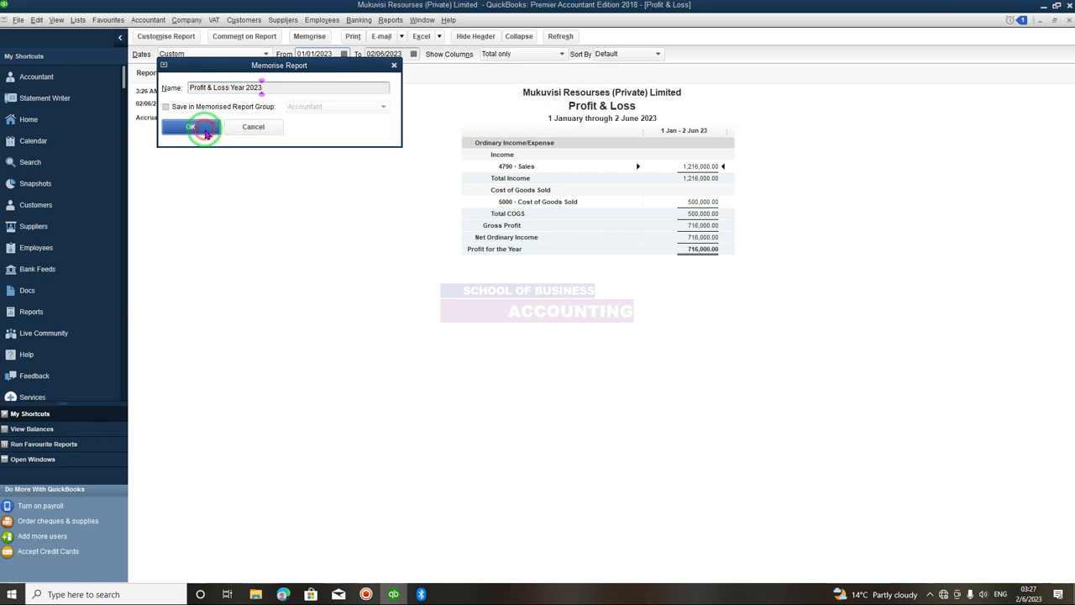
key("Escape")
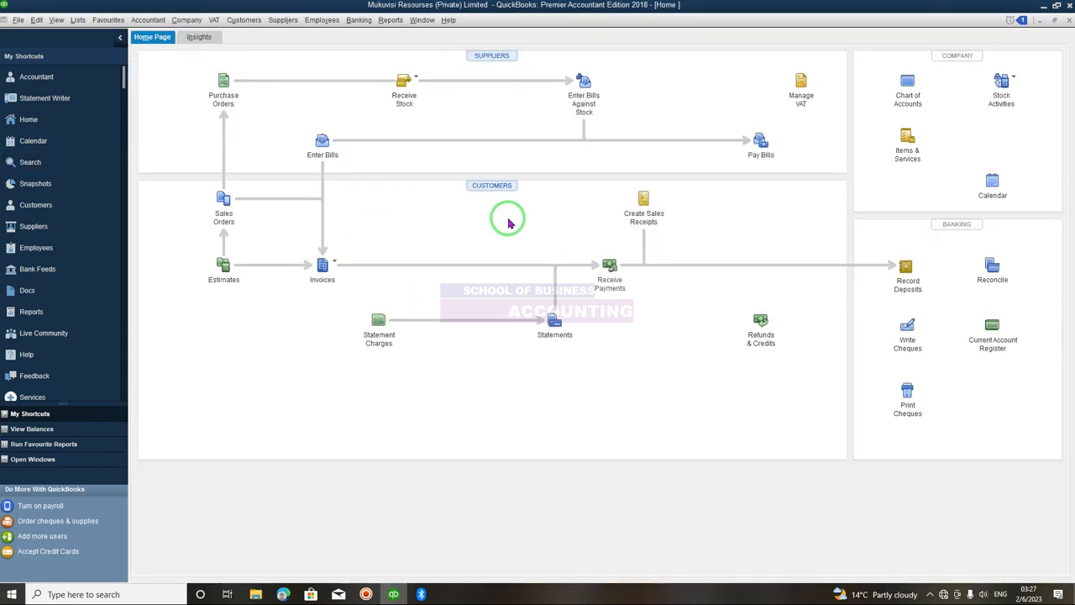
- Check the memorised reports list, then open the UK Standard Balance Sheet report
left_click(392, 21)
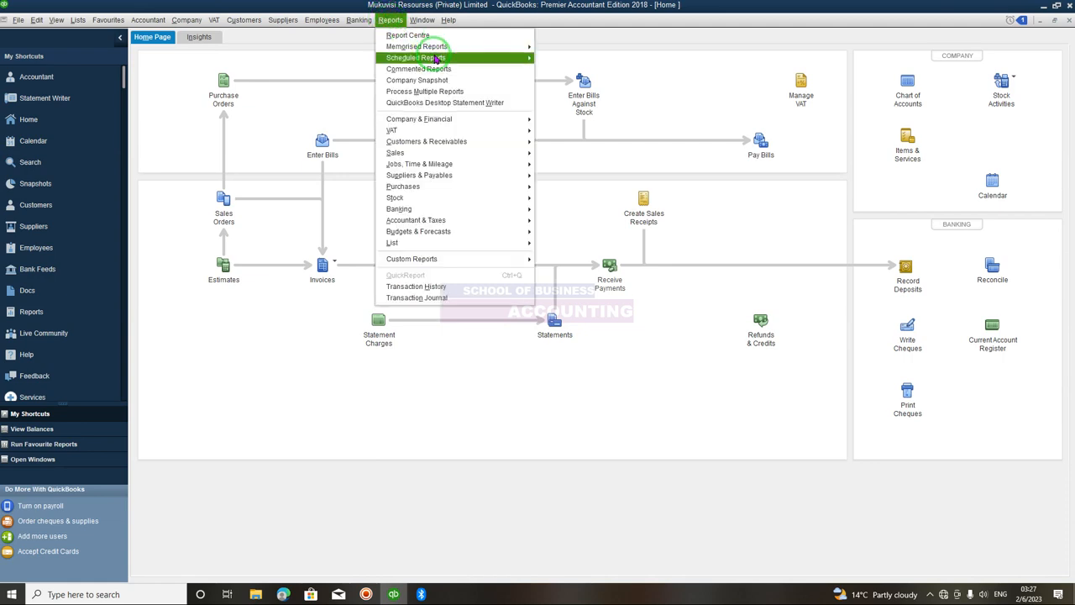
mouse_move(437, 48)
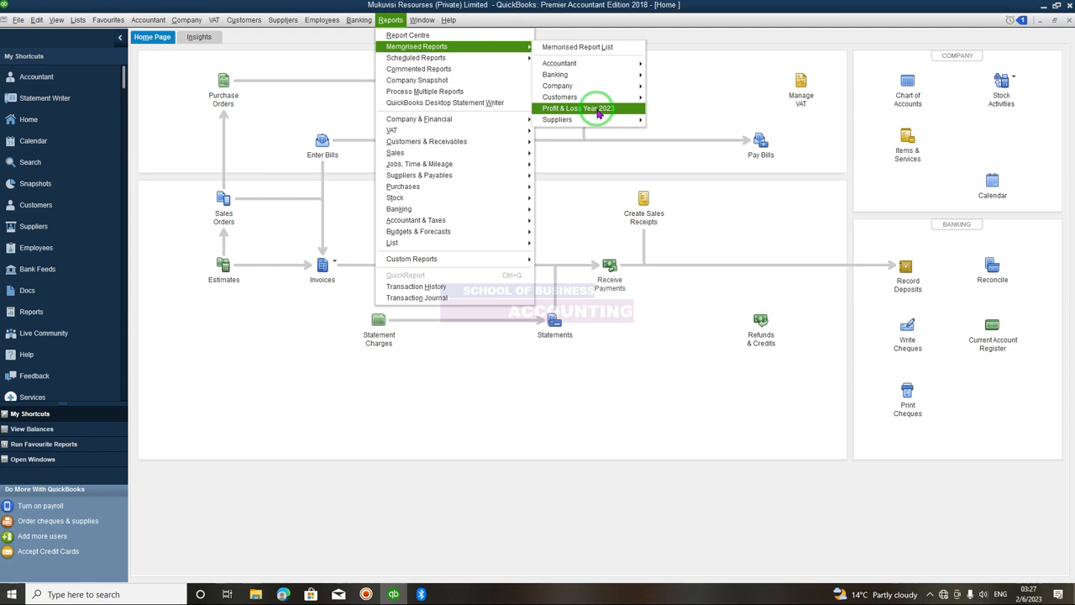
mouse_move(466, 122)
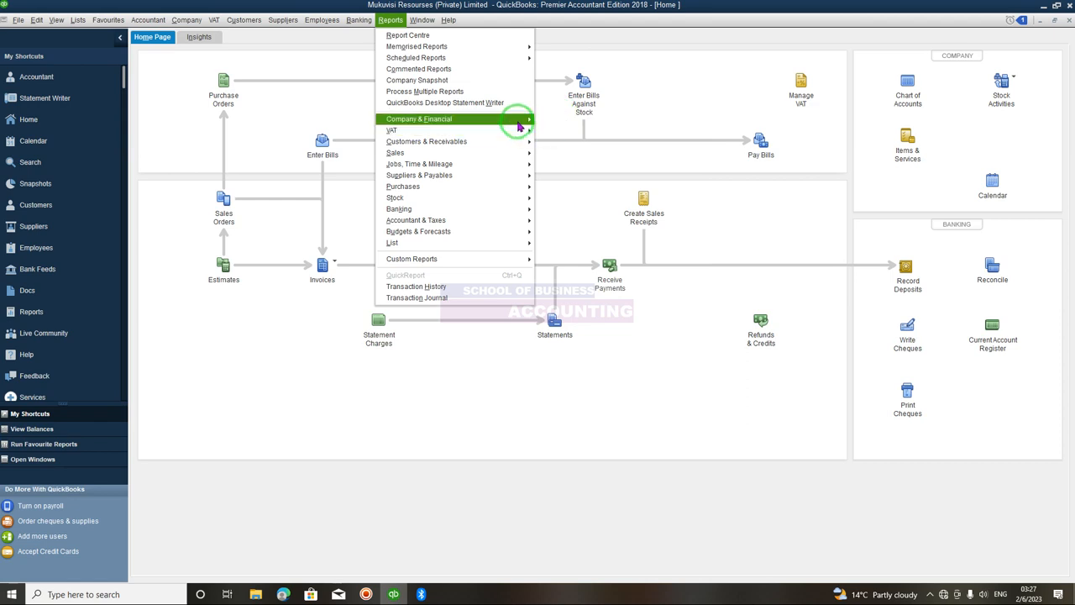
mouse_move(519, 124)
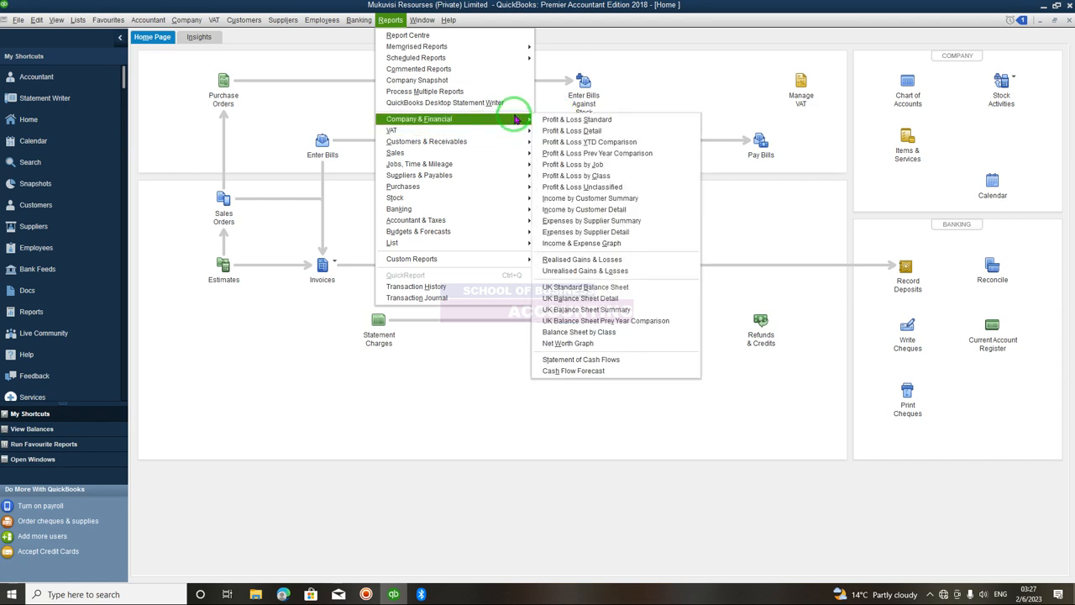
left_click(596, 288)
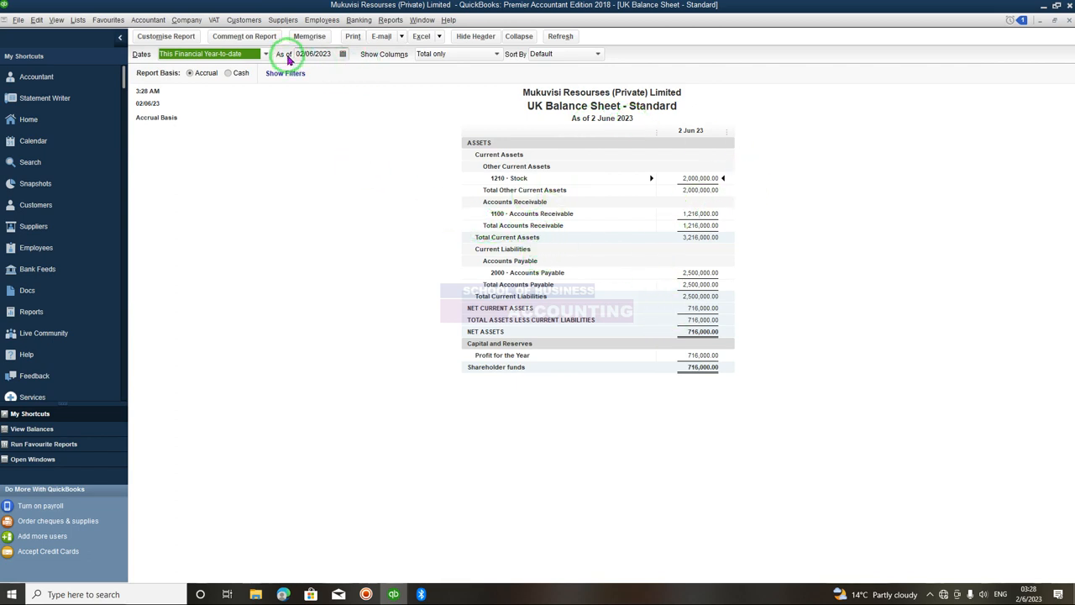
- Set the balance sheet's As of date to 02/02/2023 and refresh the report
left_click(343, 55)
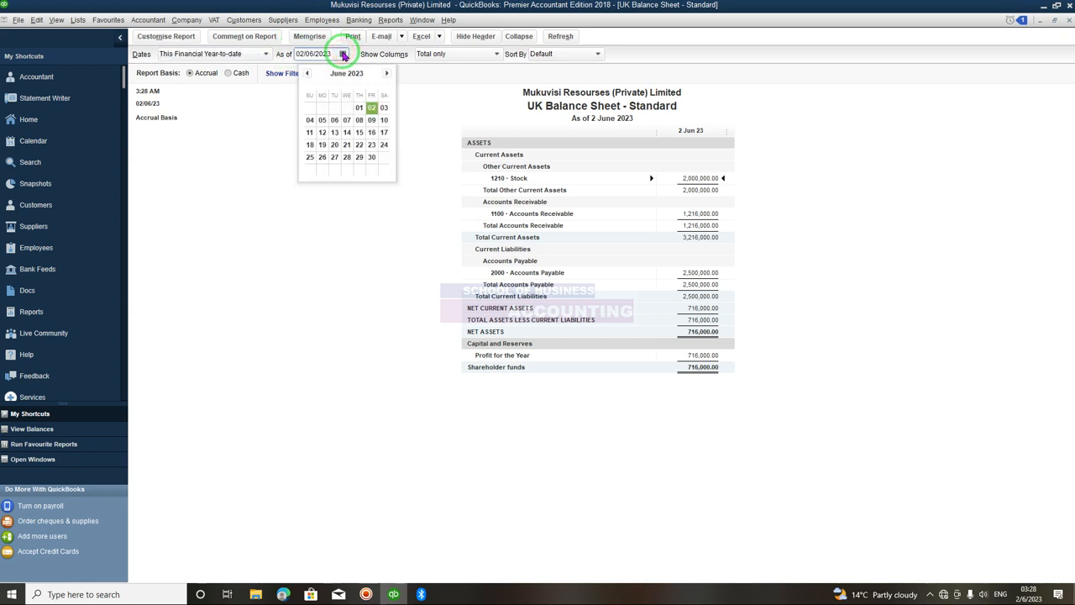
left_click(306, 74)
left_click(307, 74)
left_click(307, 74)
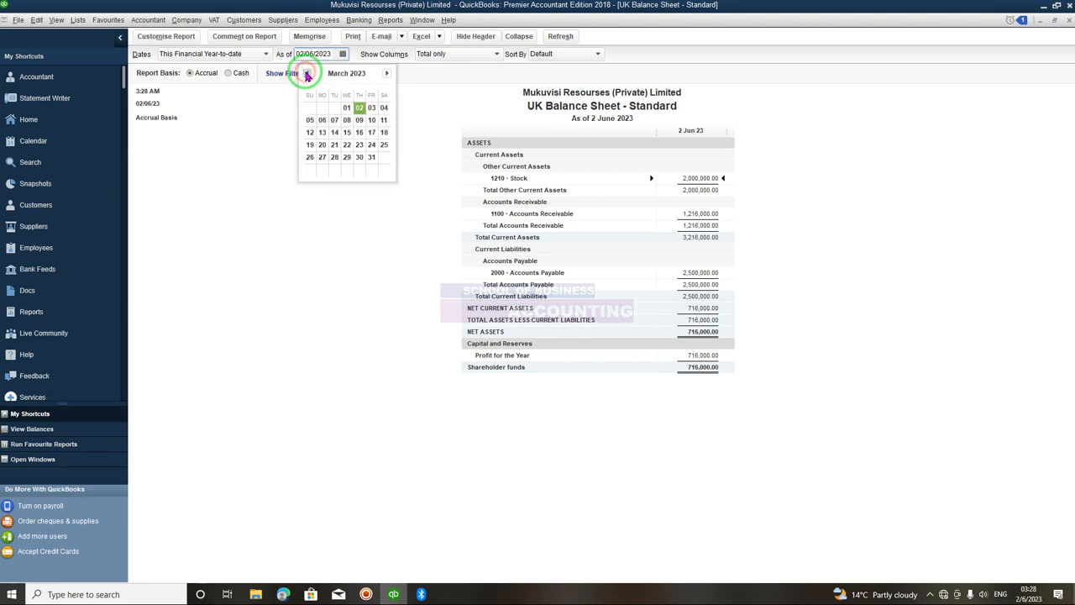
left_click(306, 74)
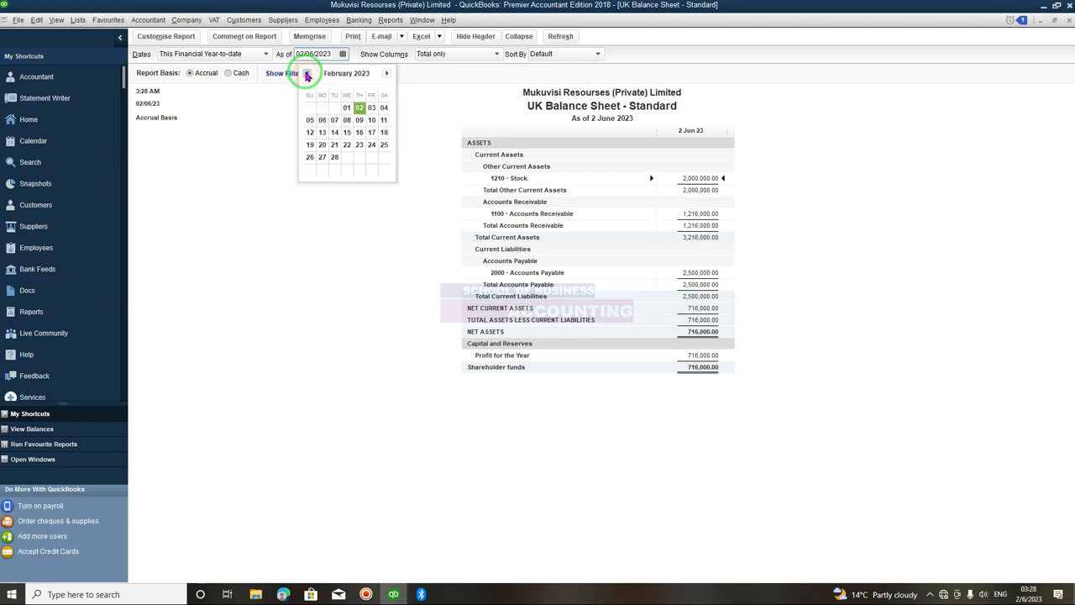
left_click(359, 107)
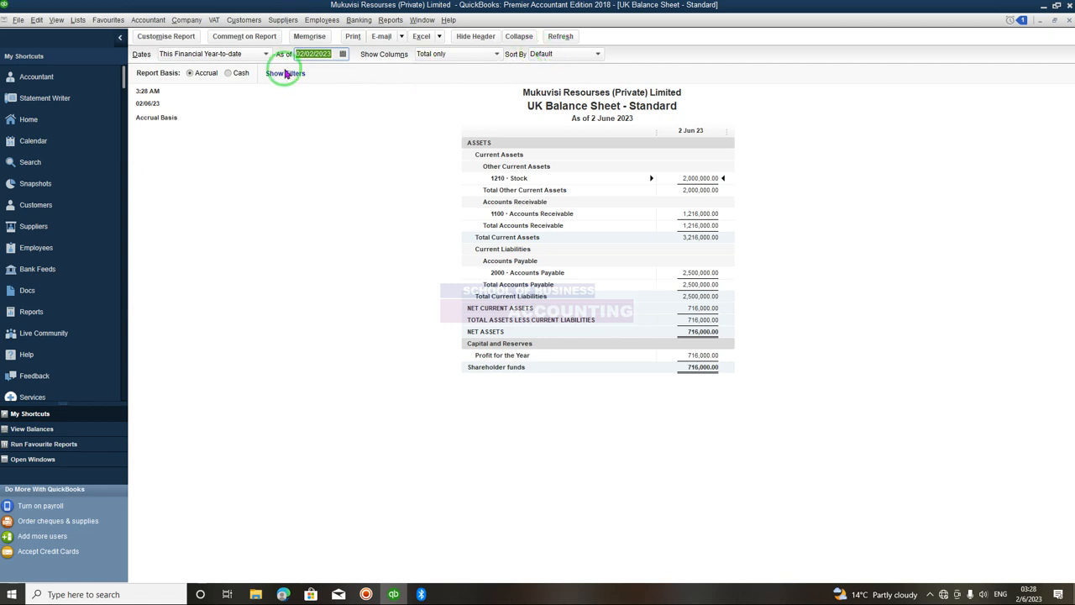
left_click(569, 36)
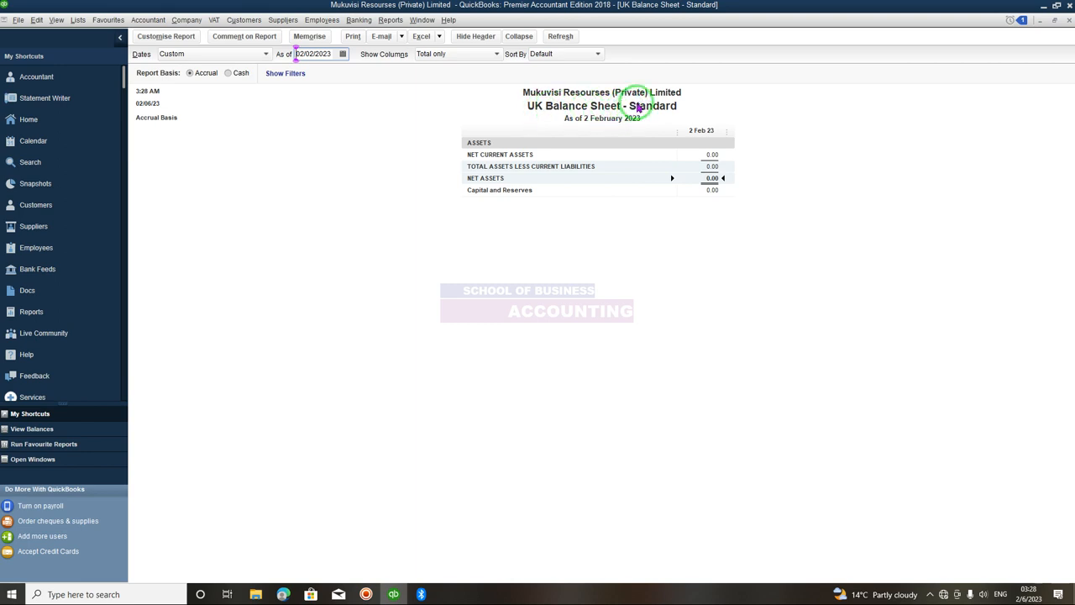
- Customise the report header, shortening the report title to Balance Sheet - Standard
left_click(166, 37)
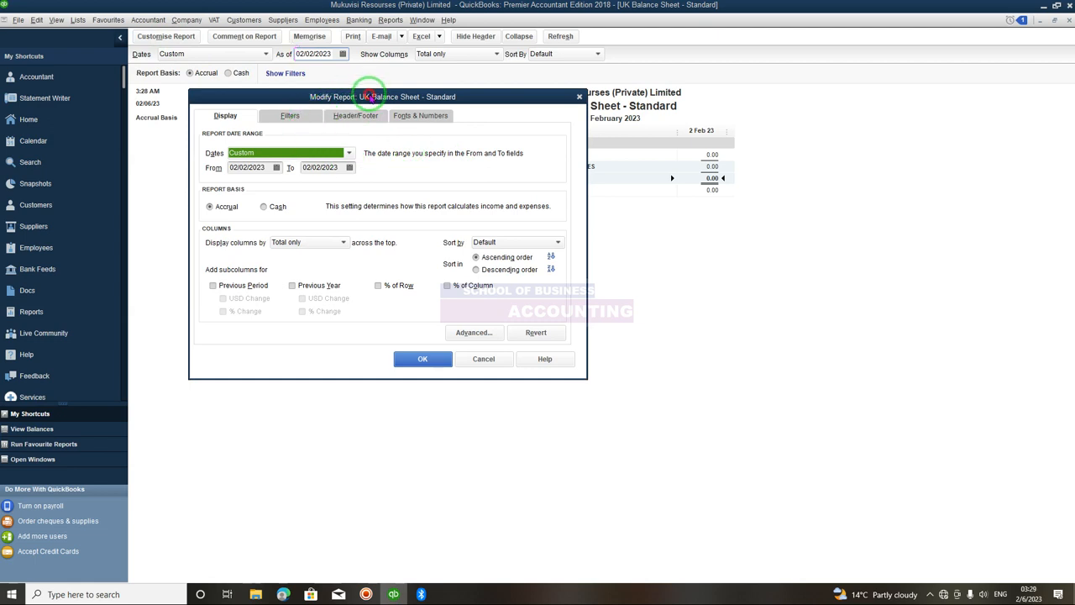
left_click_drag(370, 97, 580, 47)
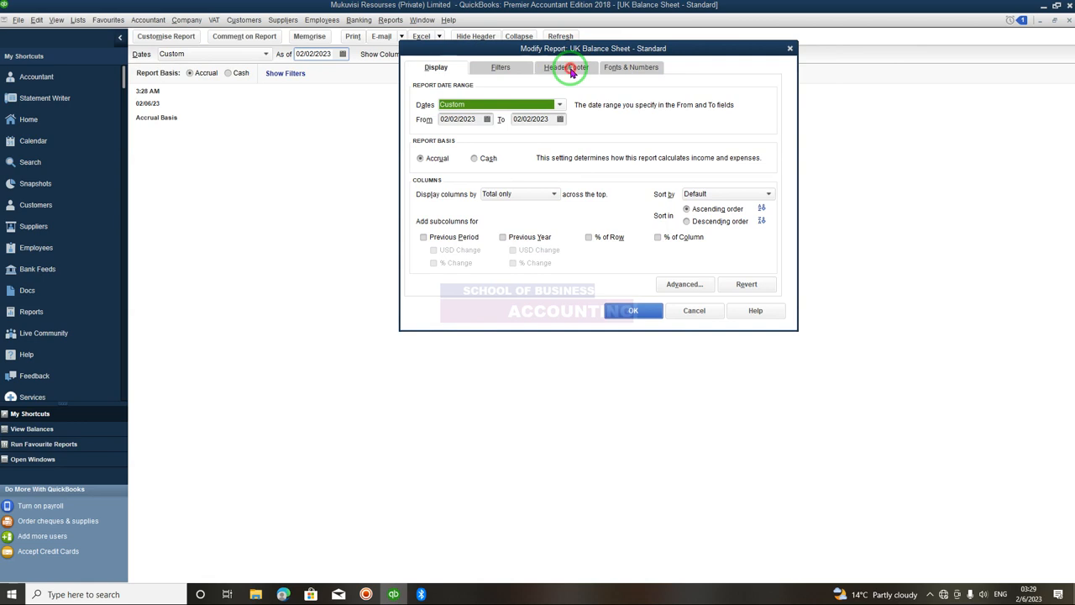
left_click(570, 69)
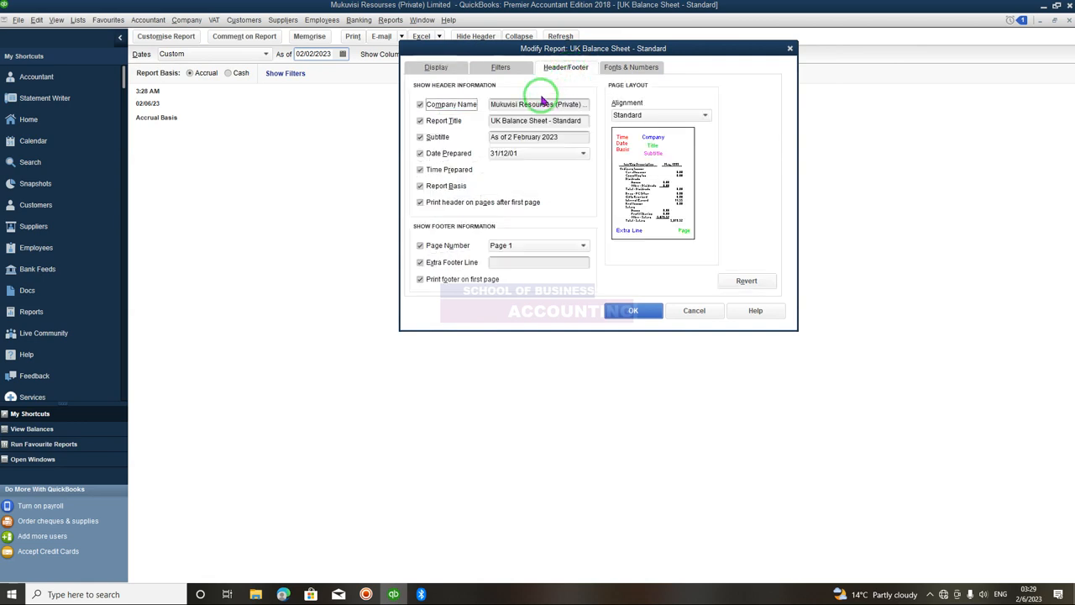
left_click(505, 122)
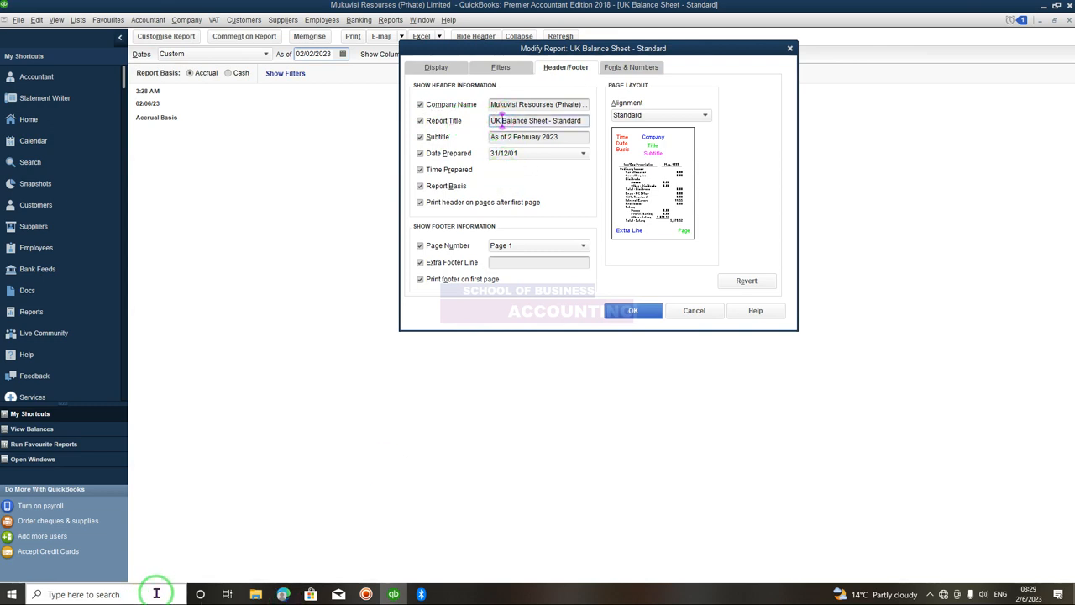
key("BackSpace")
key("BackSpace")
key("BackSpace")
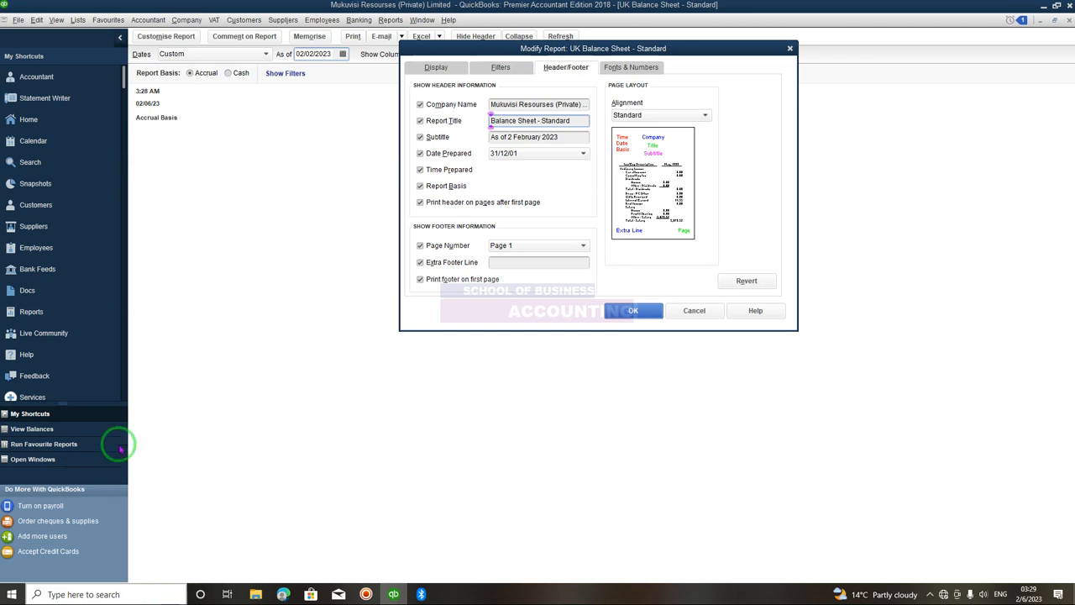
left_click(635, 311)
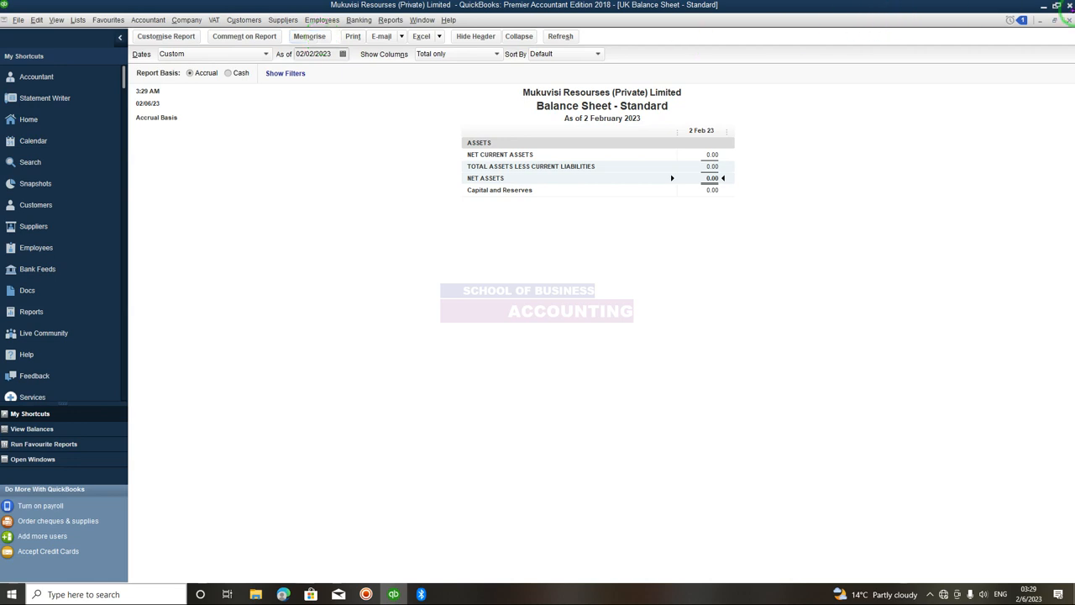
- Memorise the report under the name Balance Sheet - Standard Year 2023, then close the report
left_click(318, 38)
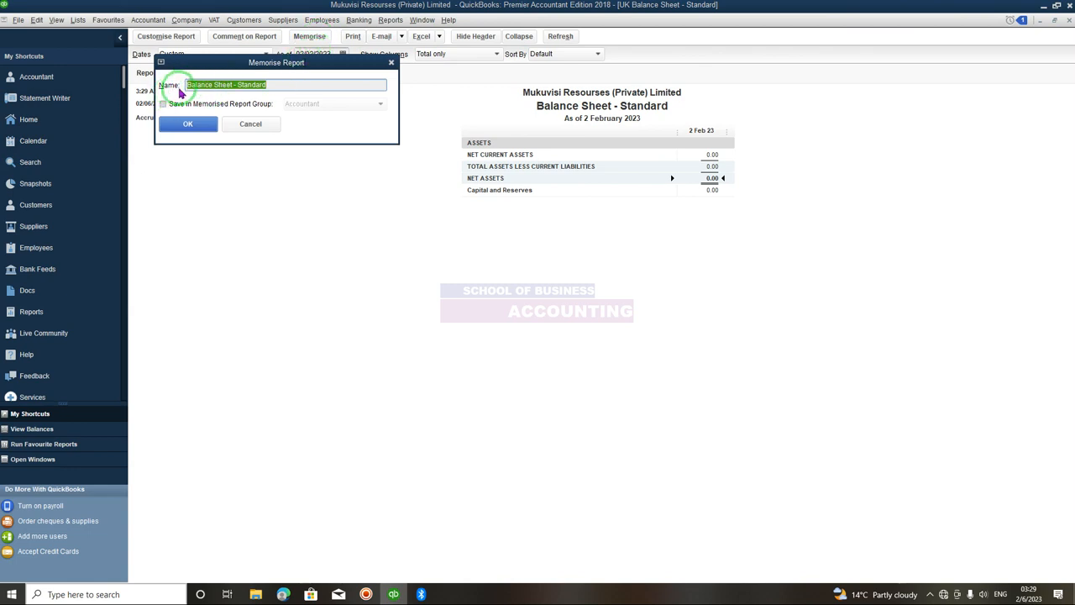
left_click(279, 84)
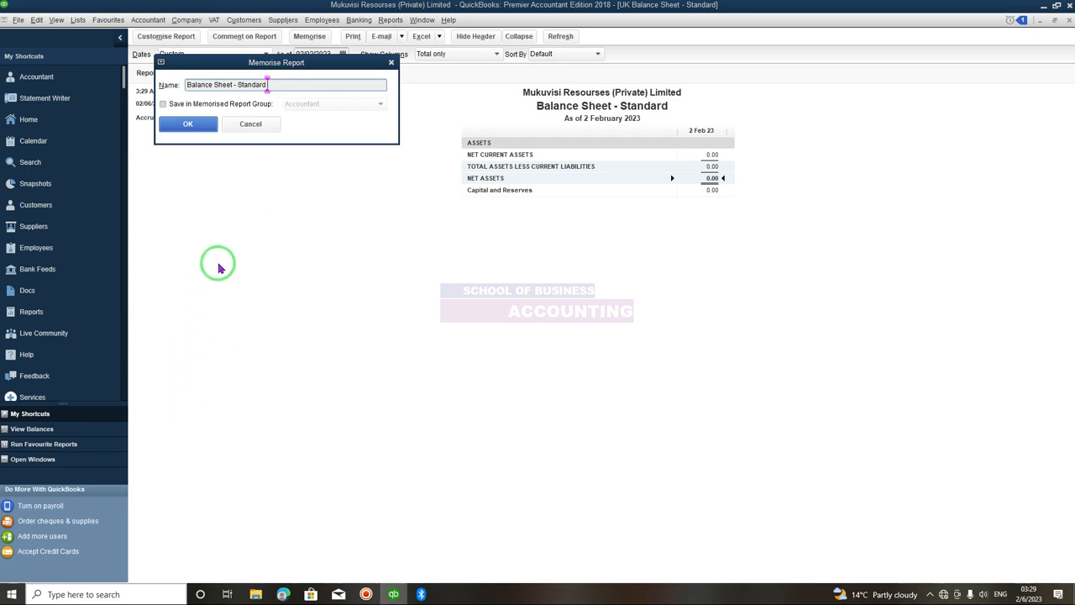
type("Year 2023")
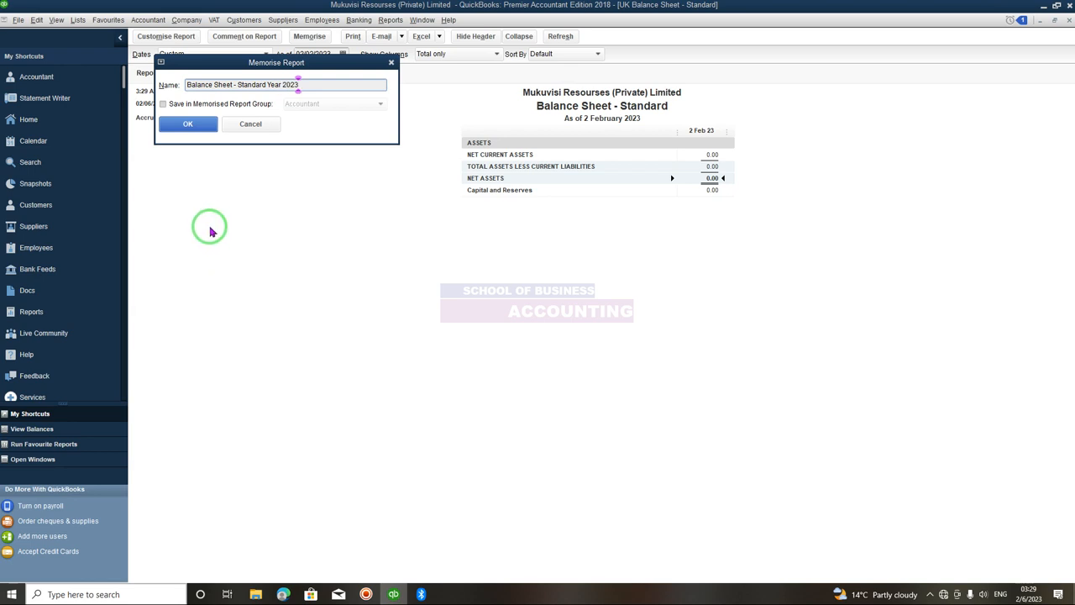
left_click(187, 124)
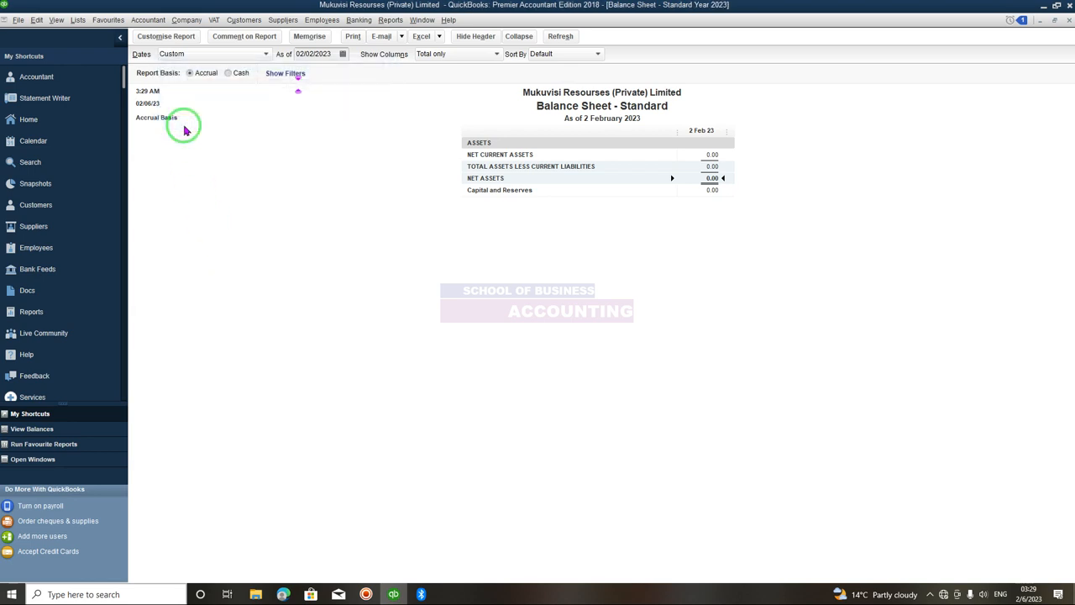
left_click(1070, 20)
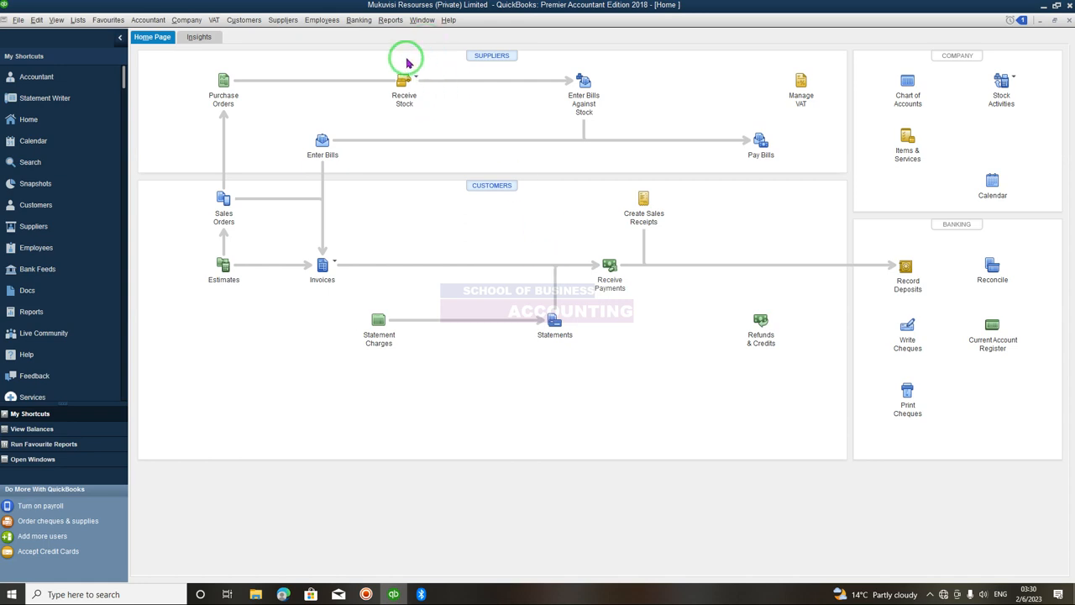
- Open the Trial Balance report from the accountant and taxes reports
left_click(391, 21)
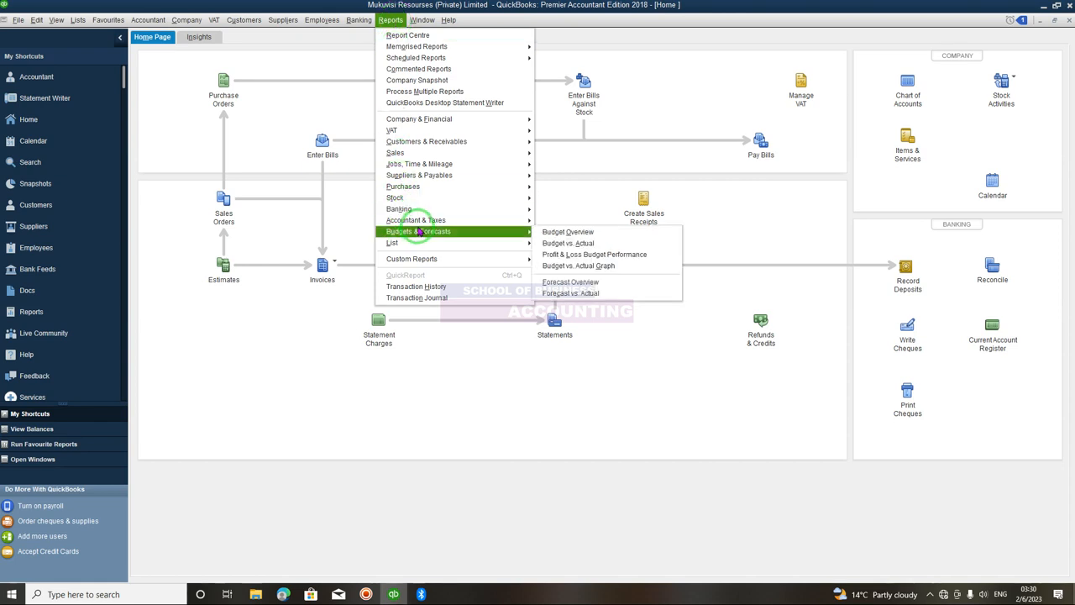
mouse_move(419, 225)
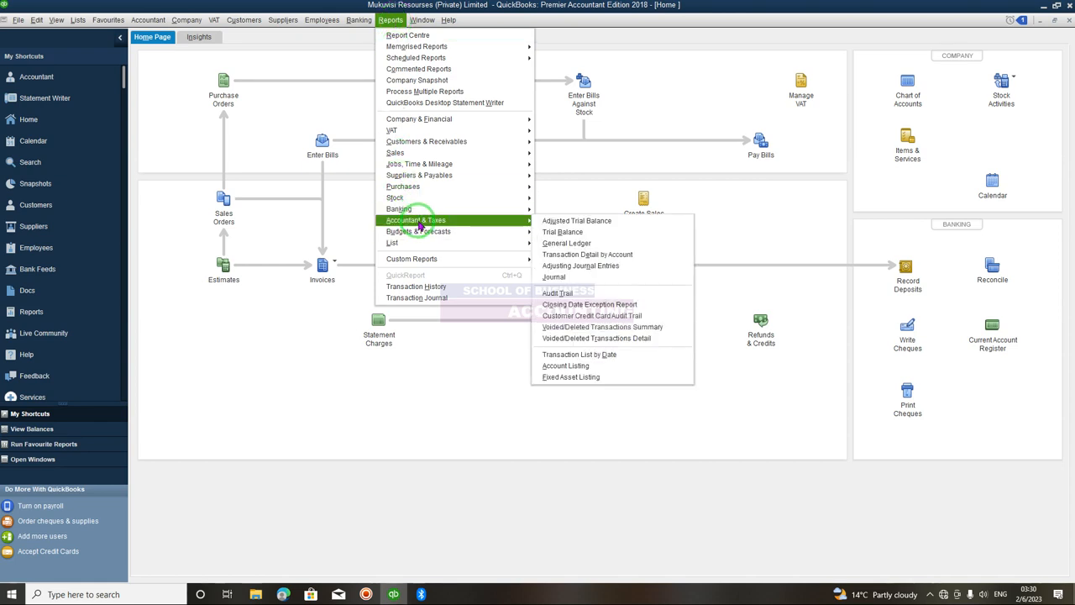
left_click(574, 236)
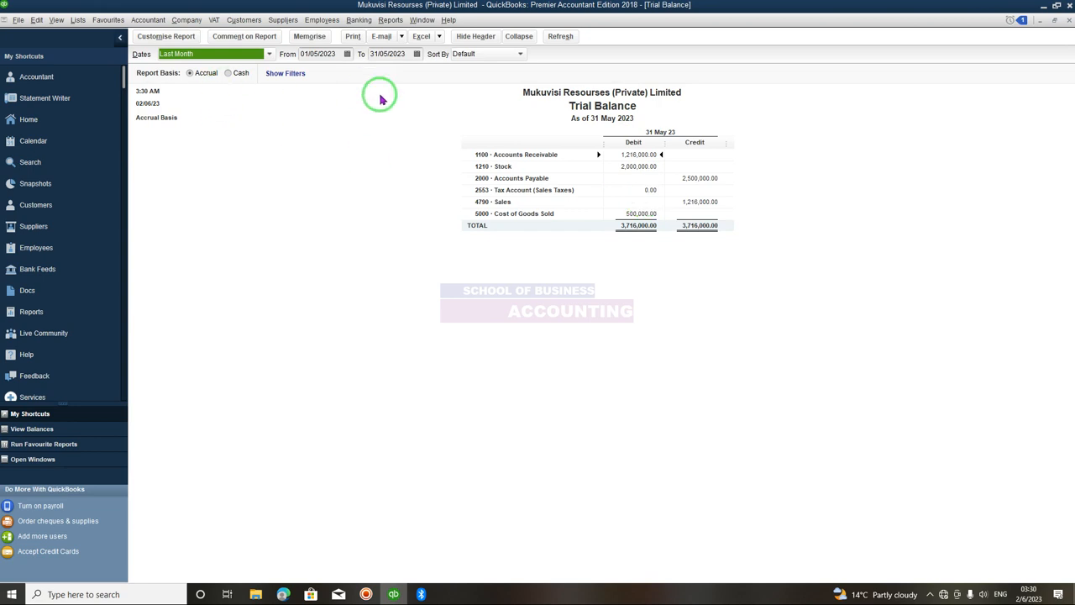
- Set the Trial Balance date range from 01/01/2023 to 02/06/2023 and refresh the report
left_click(347, 55)
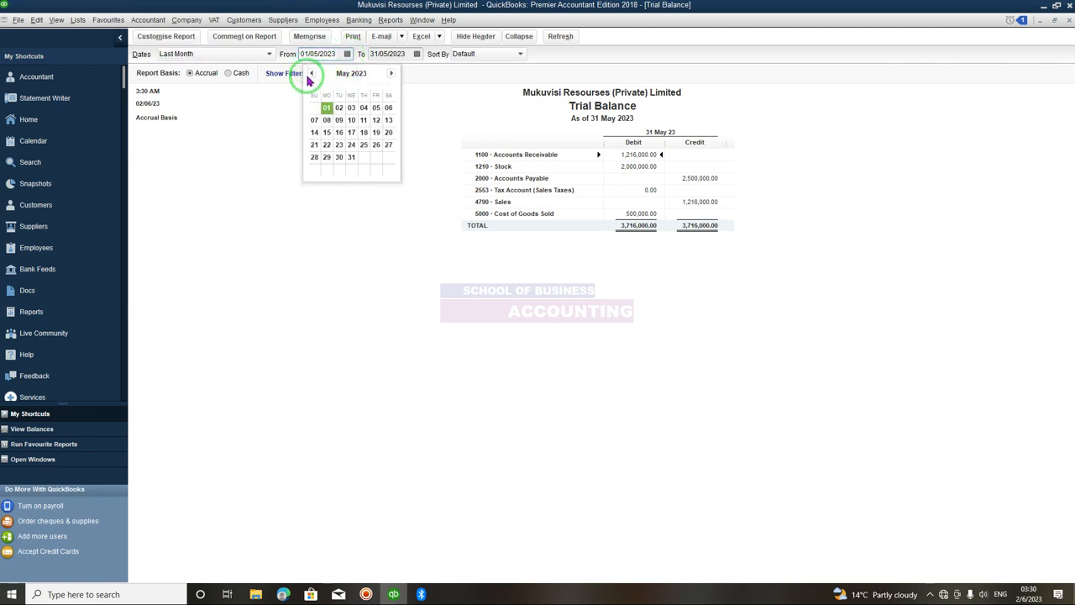
left_click(310, 74)
left_click(310, 74)
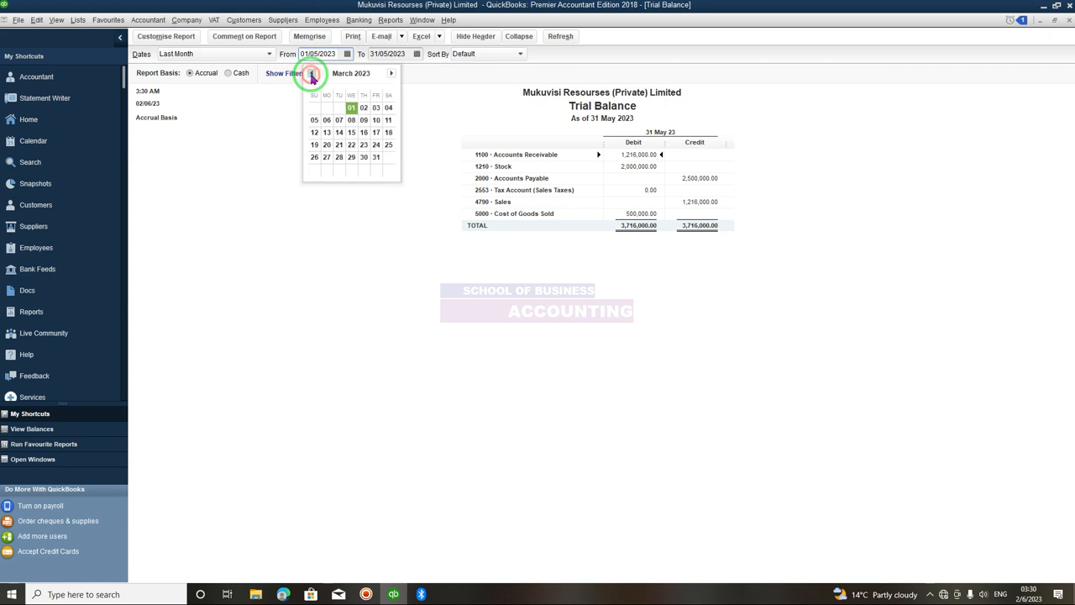
left_click(311, 74)
left_click(311, 74)
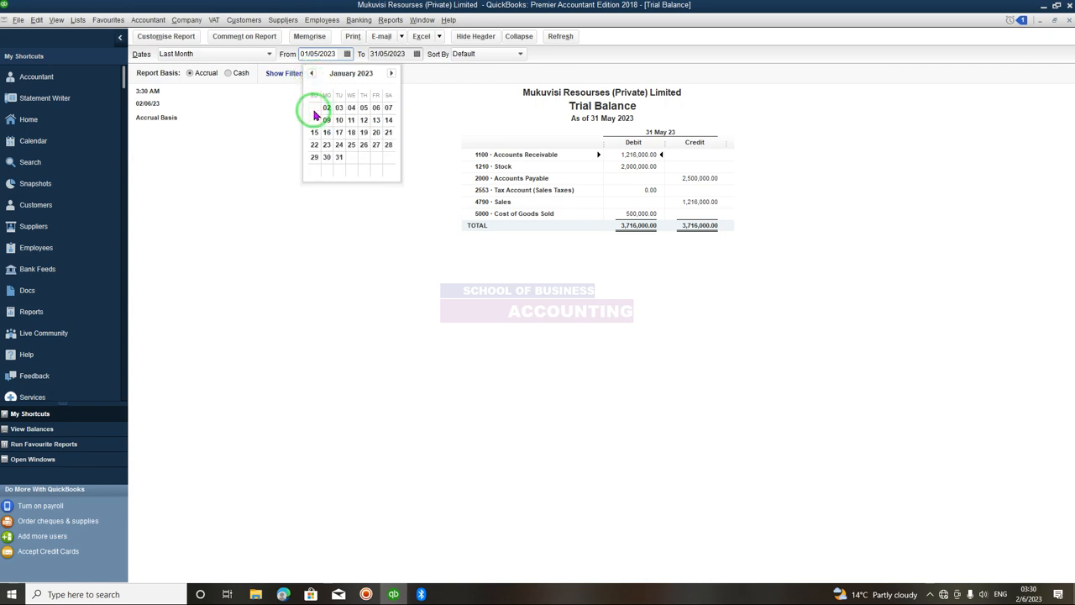
left_click(314, 109)
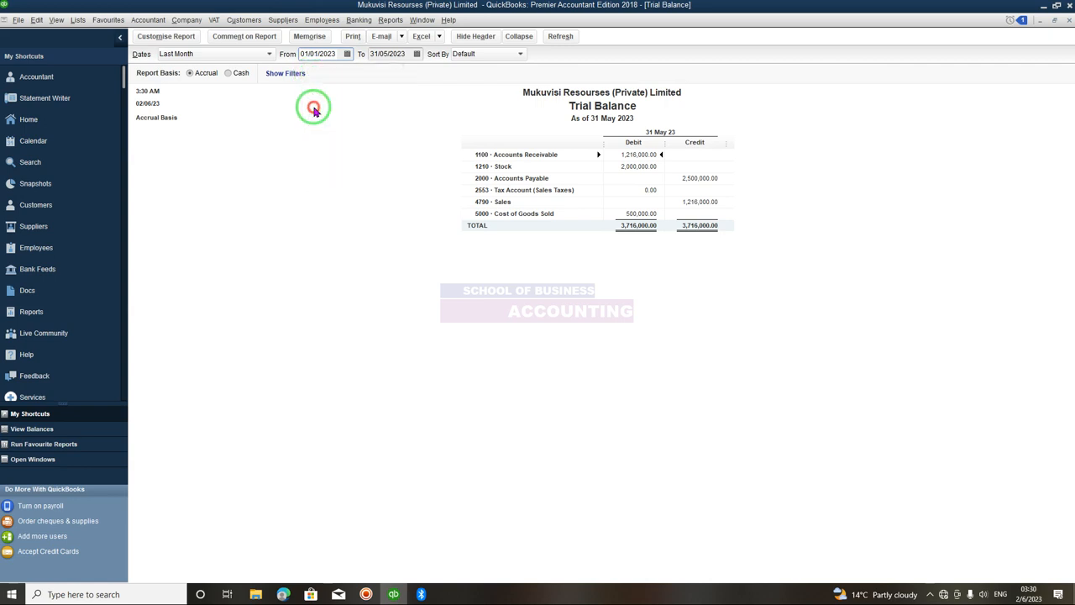
left_click(417, 55)
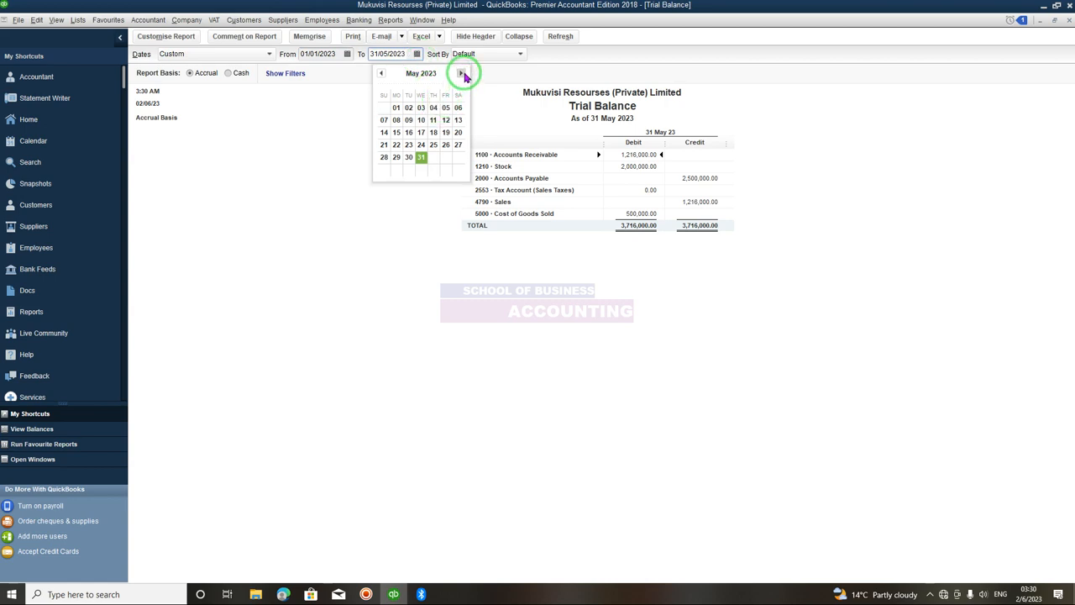
left_click(463, 74)
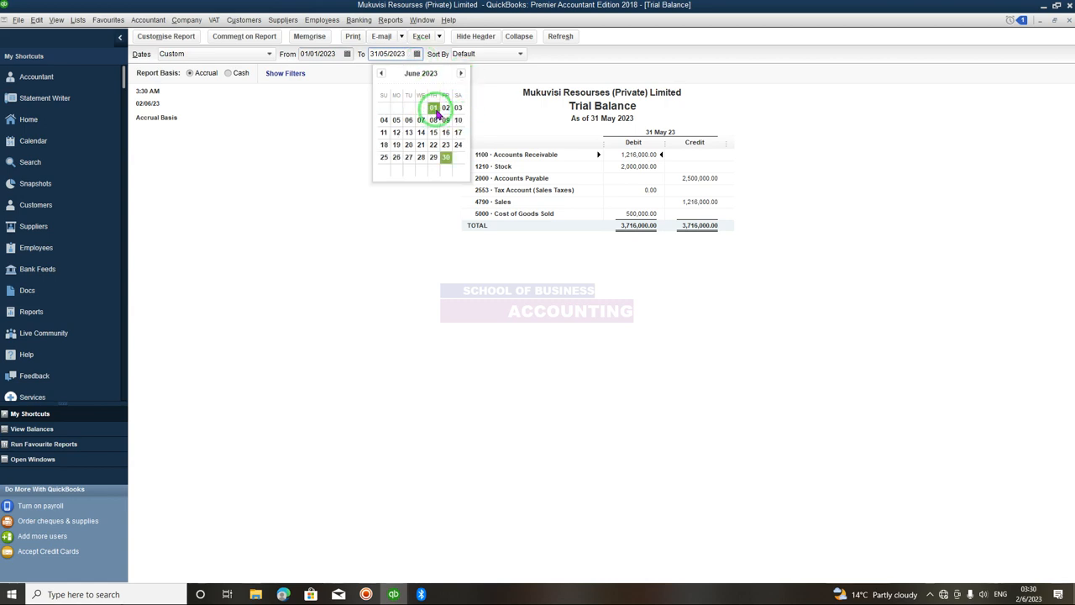
left_click(445, 107)
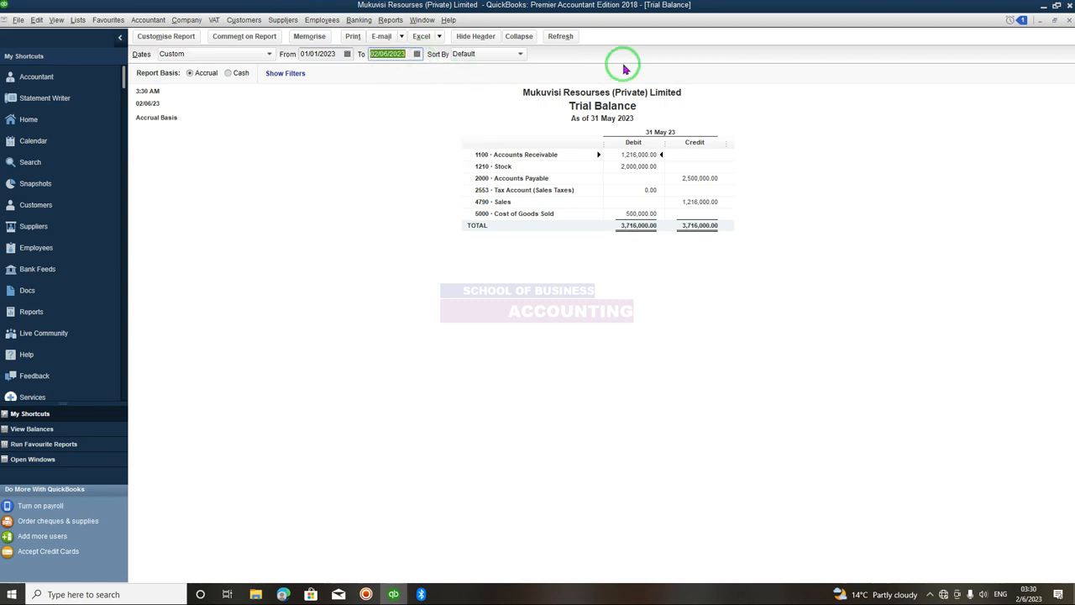
left_click(558, 36)
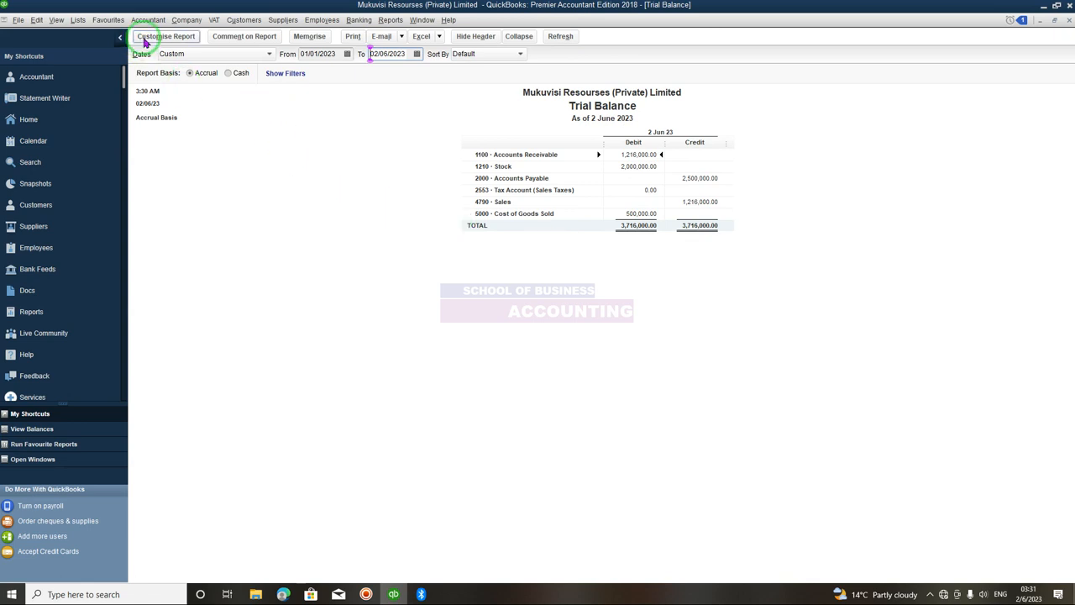
- Memorise the report under the name Trial Balance Year 2023, then close the report
left_click(326, 39)
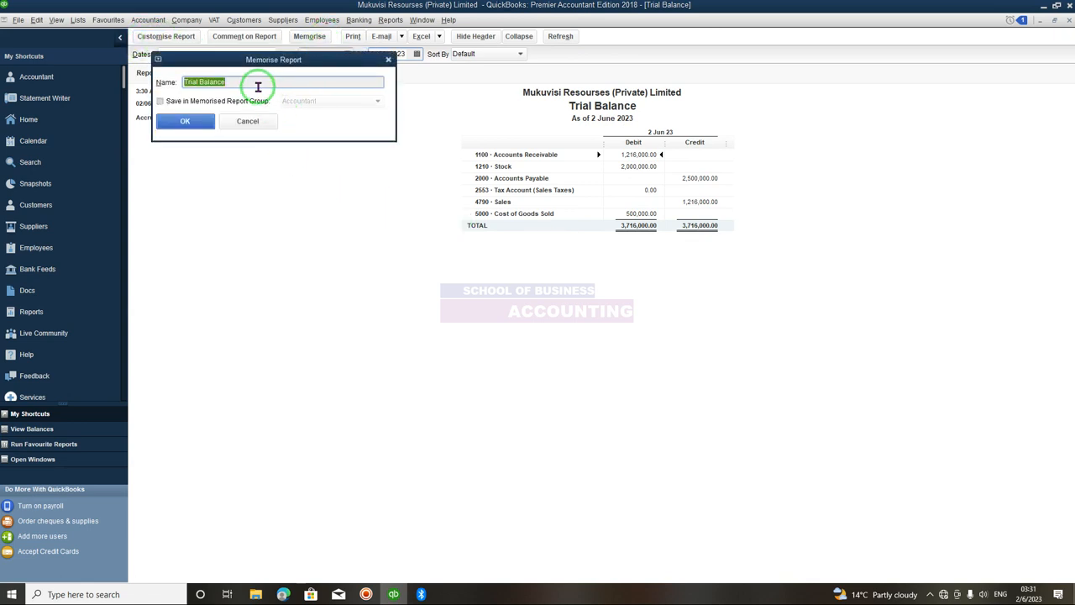
left_click(257, 83)
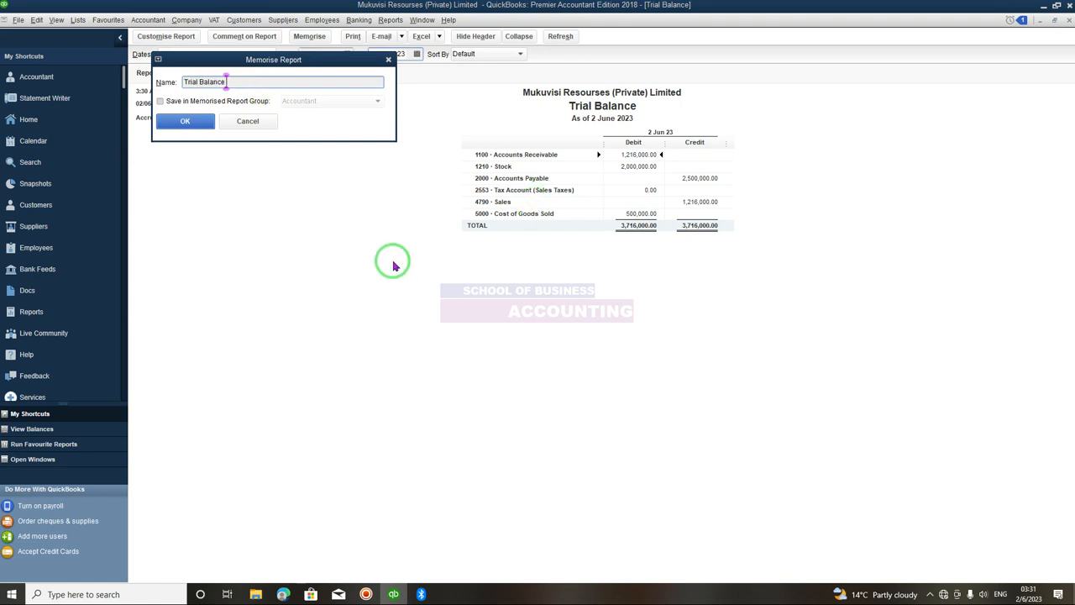
type("Year 2023")
left_click(206, 127)
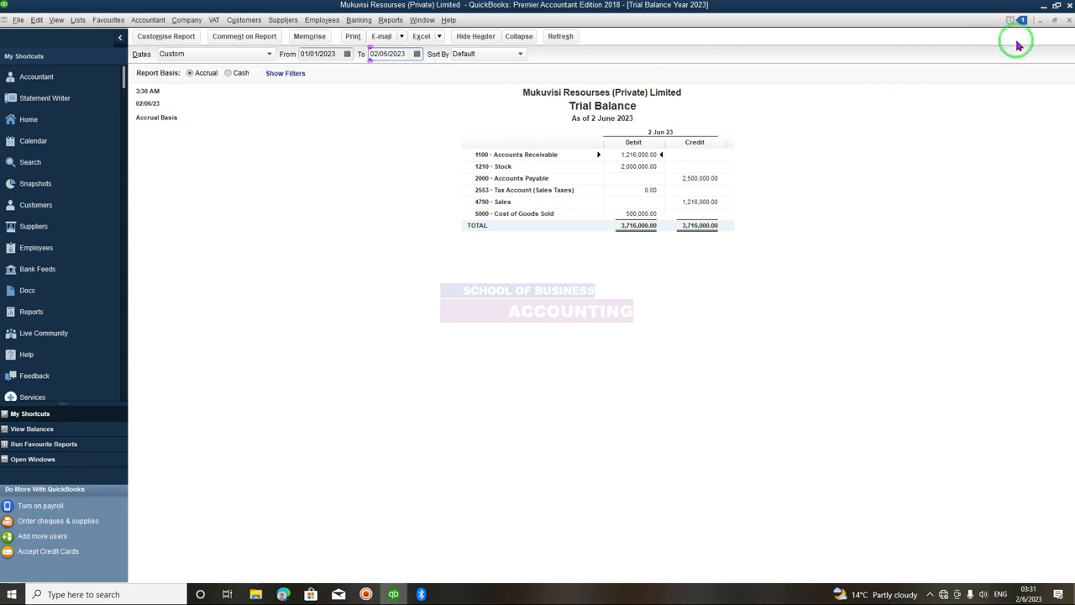
left_click(1069, 22)
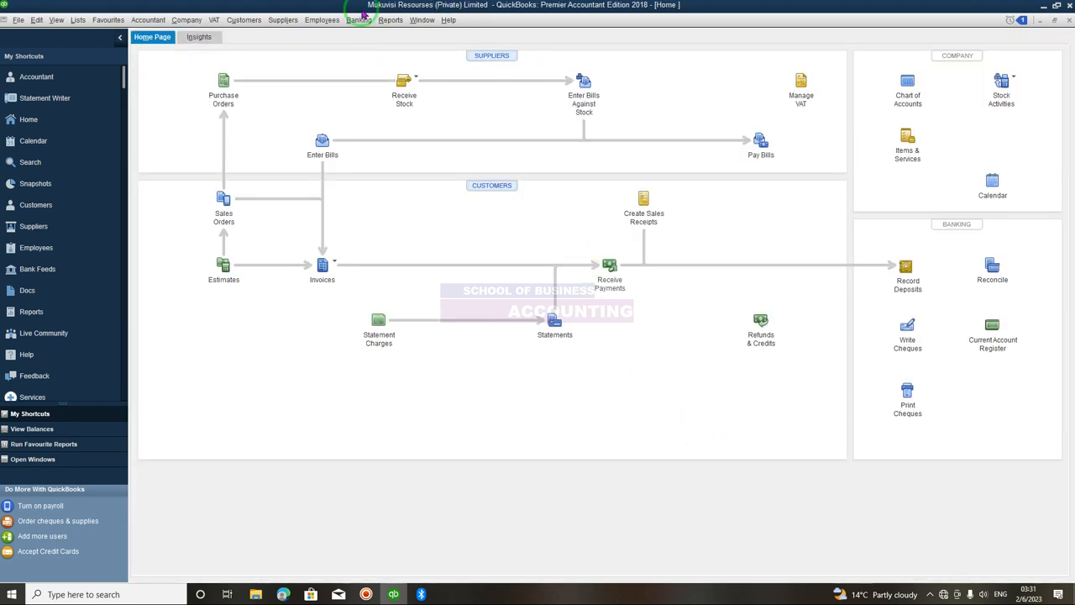
- Open the Customer Balance Detail report from the customers and receivables reports
left_click(390, 20)
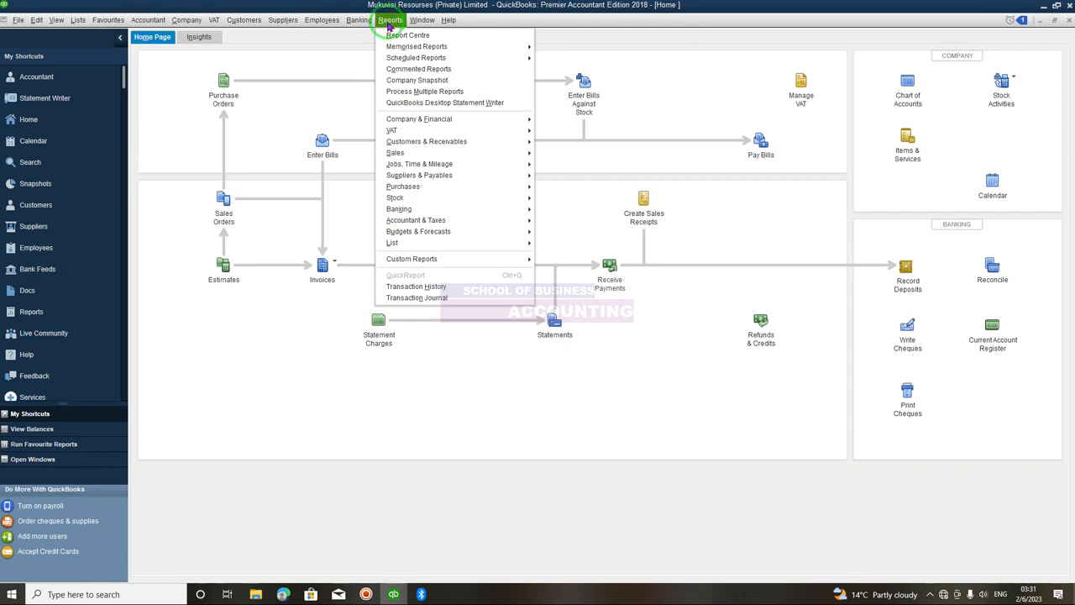
left_click(415, 143)
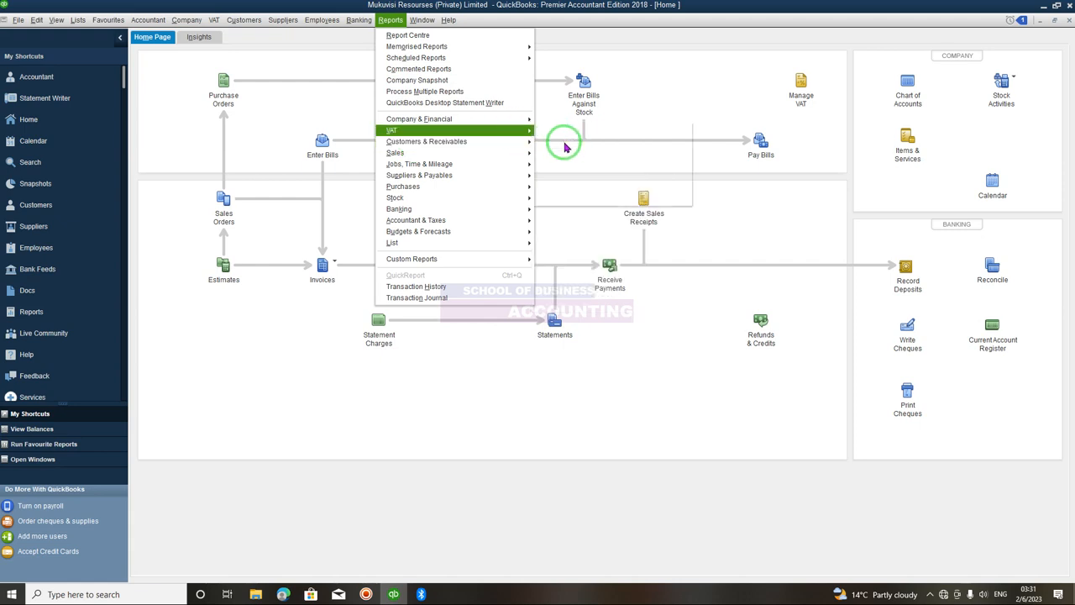
mouse_move(521, 142)
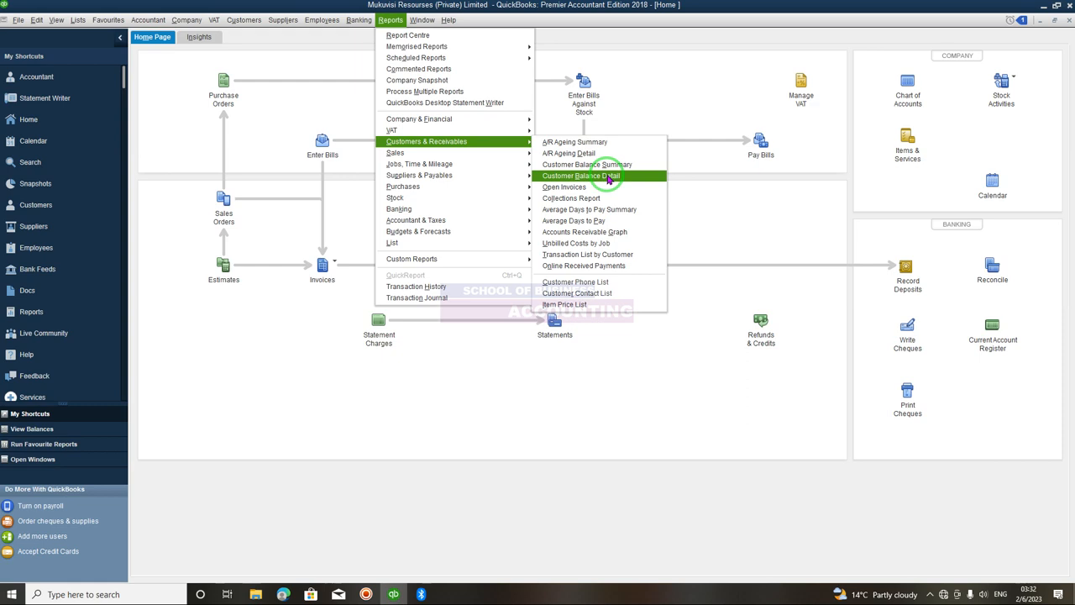
left_click(609, 179)
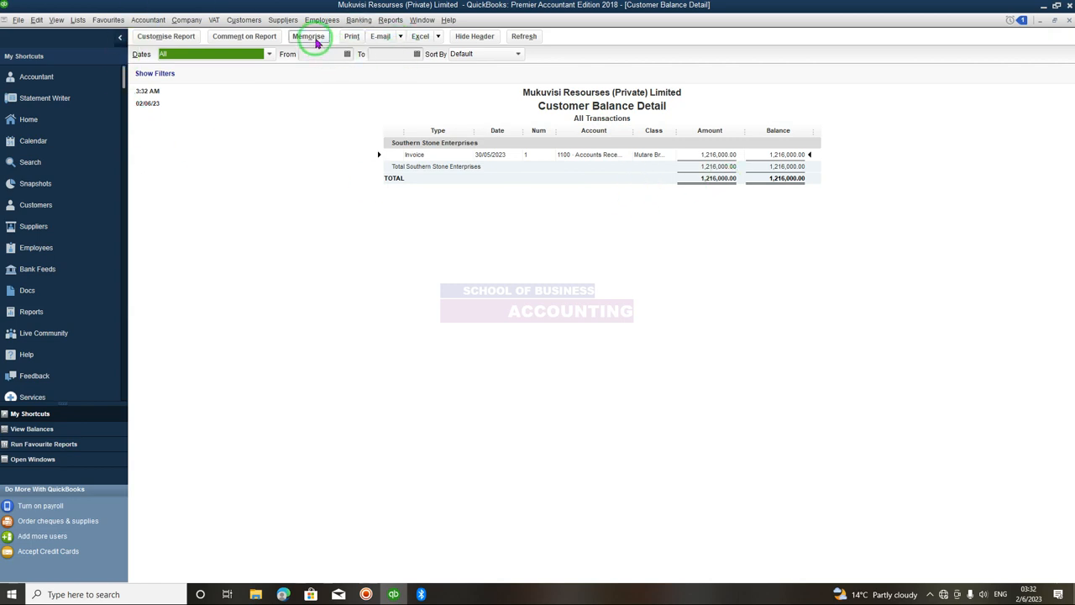
- Close and reopen the Customer Balance Detail report from the customers and receivables reports
left_click(1069, 23)
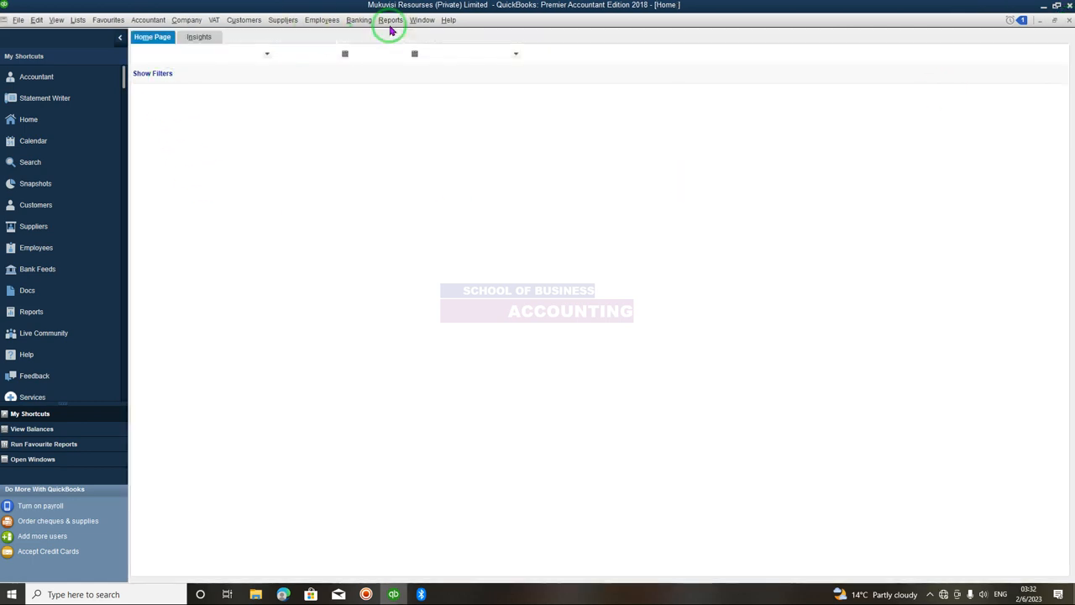
left_click(391, 24)
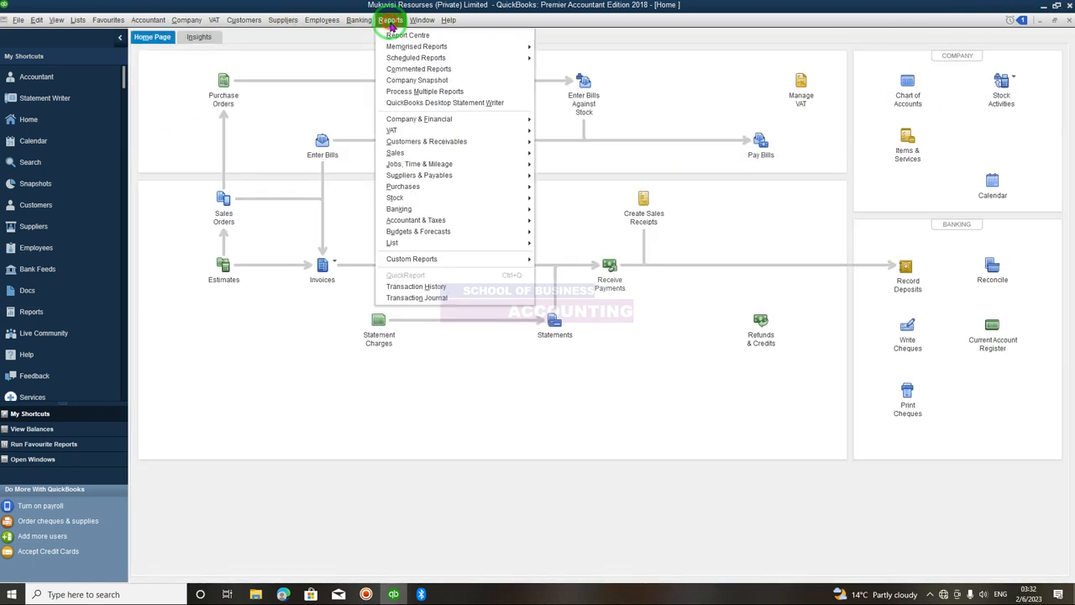
mouse_move(467, 145)
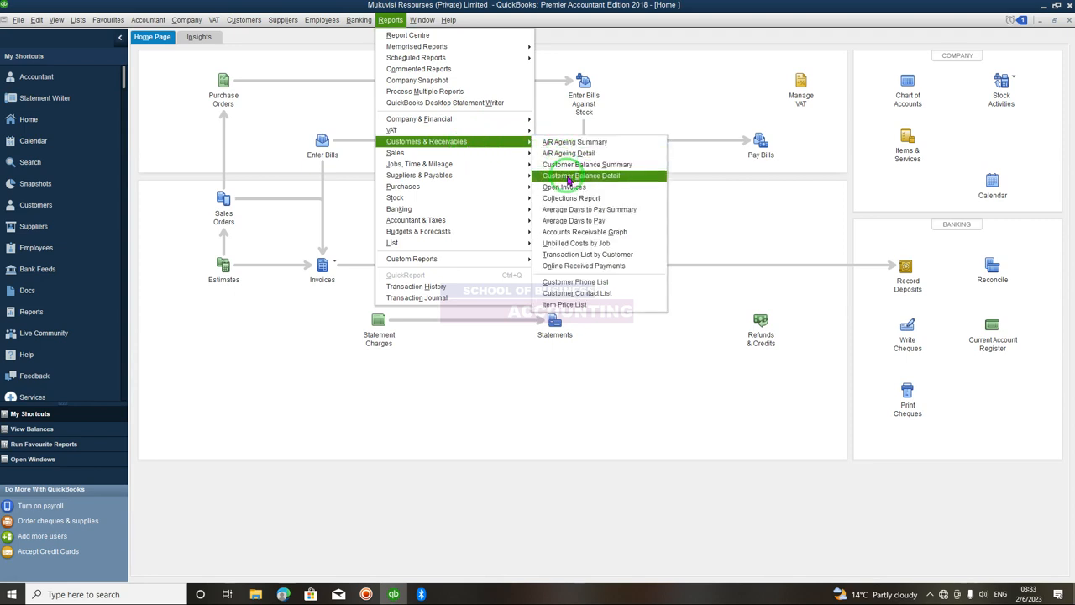
left_click(566, 174)
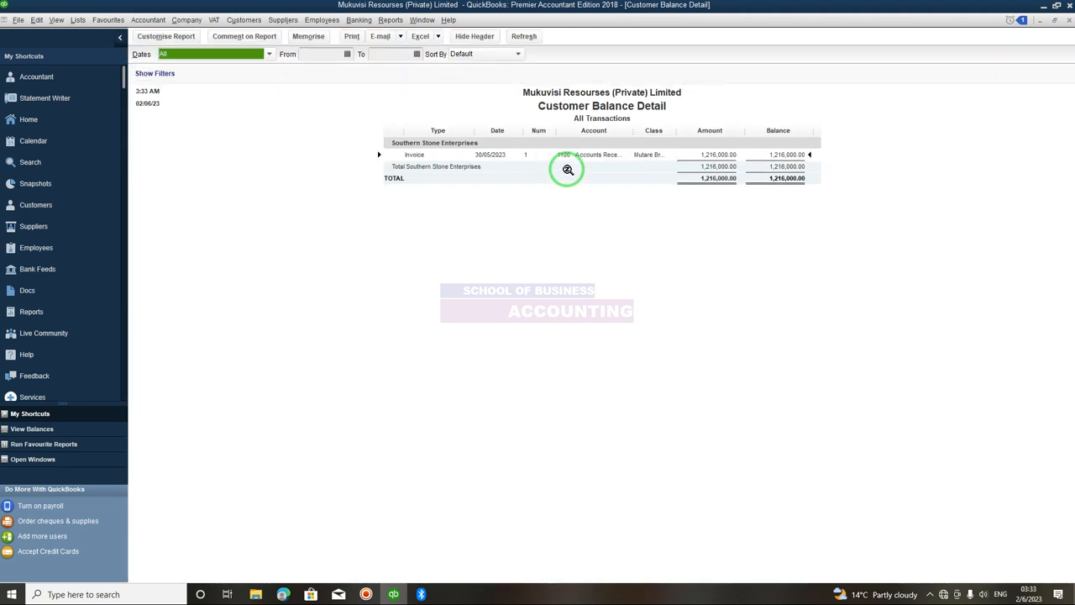
- Set the Customer Balance Detail date range from 01/03/2023 to 02/06/2023
left_click(348, 54)
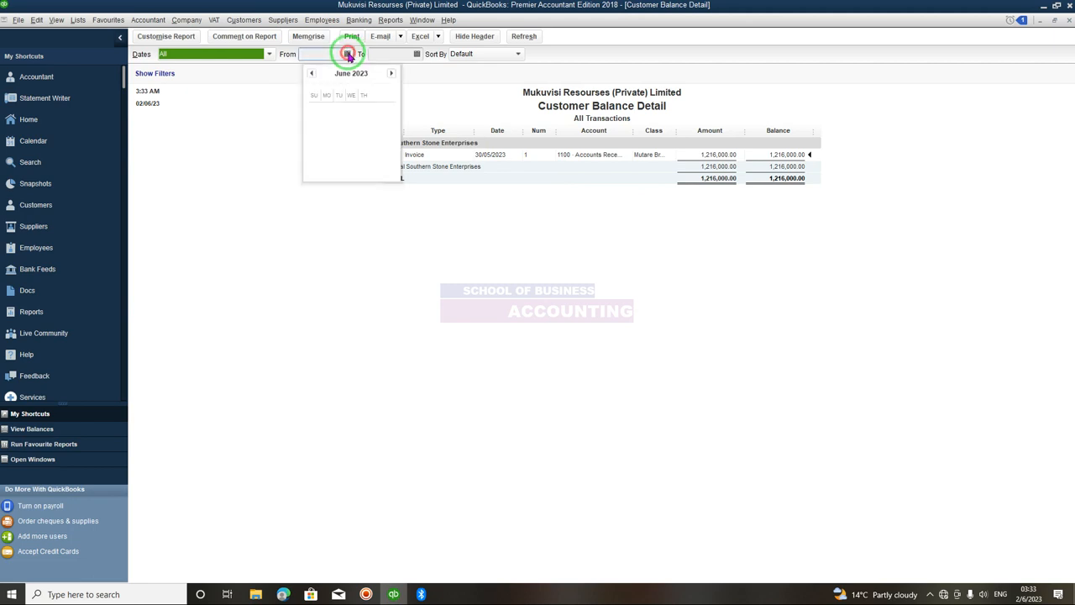
left_click(310, 74)
left_click(310, 74)
left_click(311, 73)
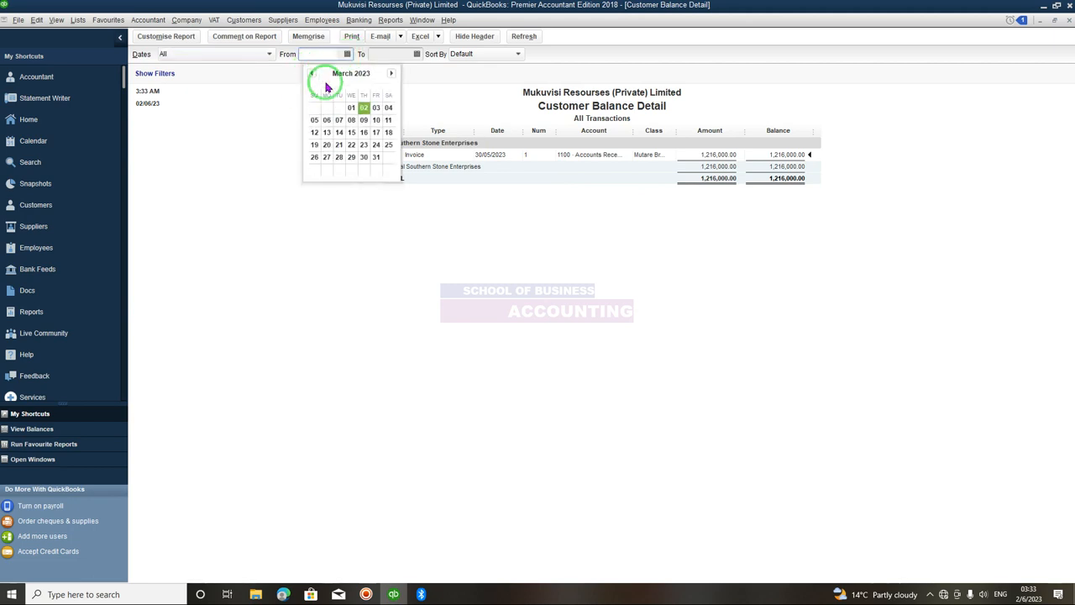
left_click(352, 110)
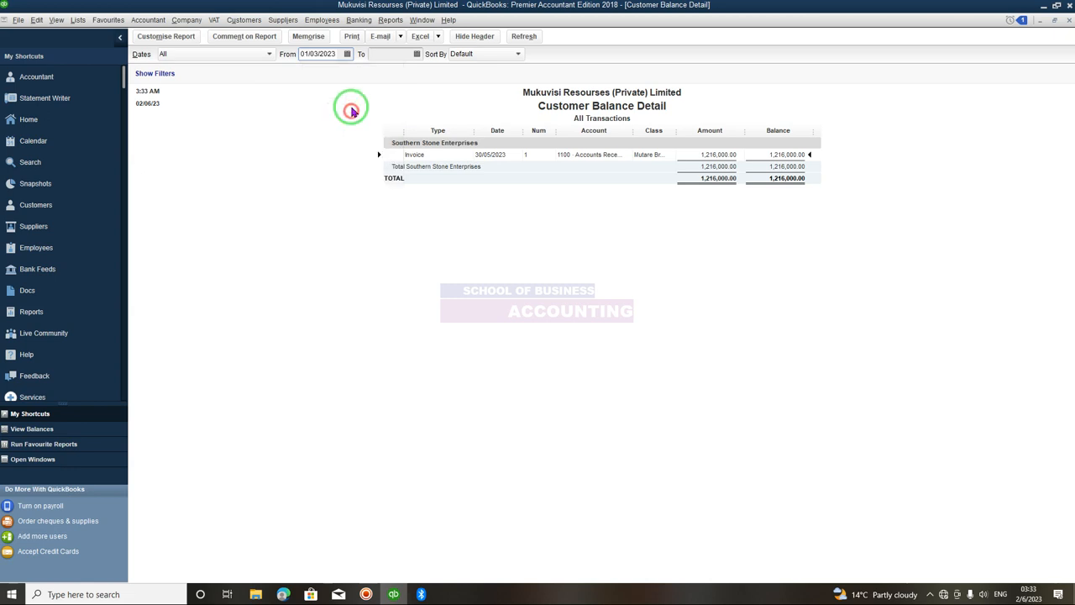
left_click(419, 53)
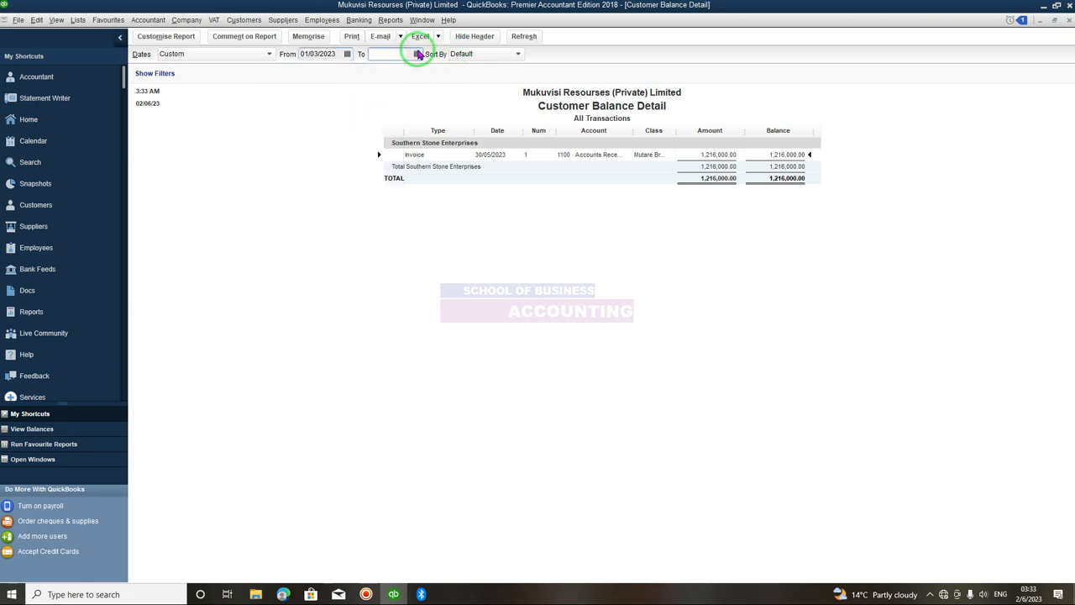
left_click(418, 54)
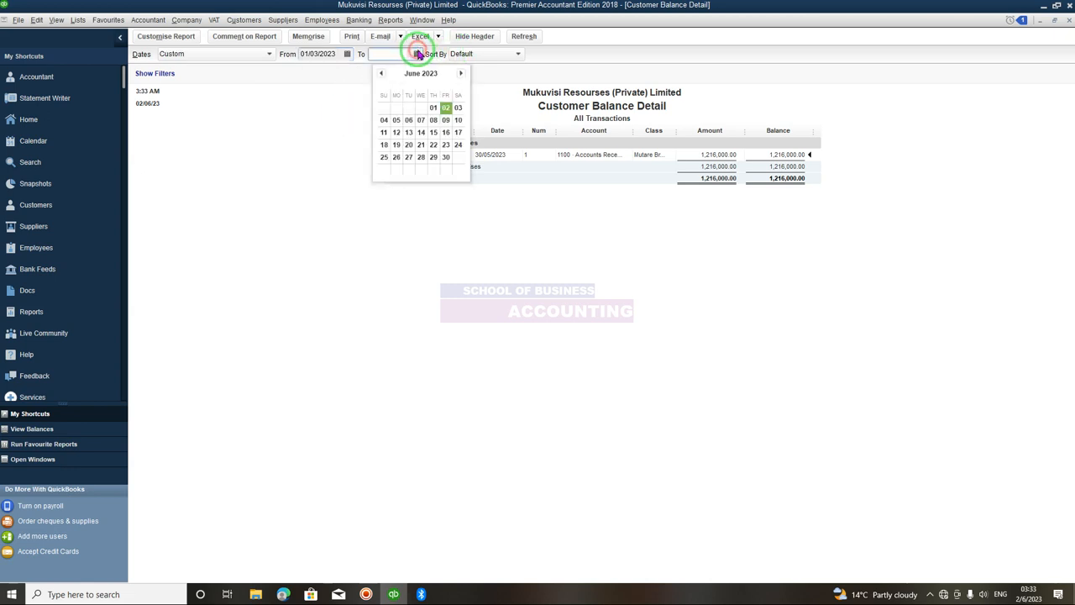
left_click(445, 107)
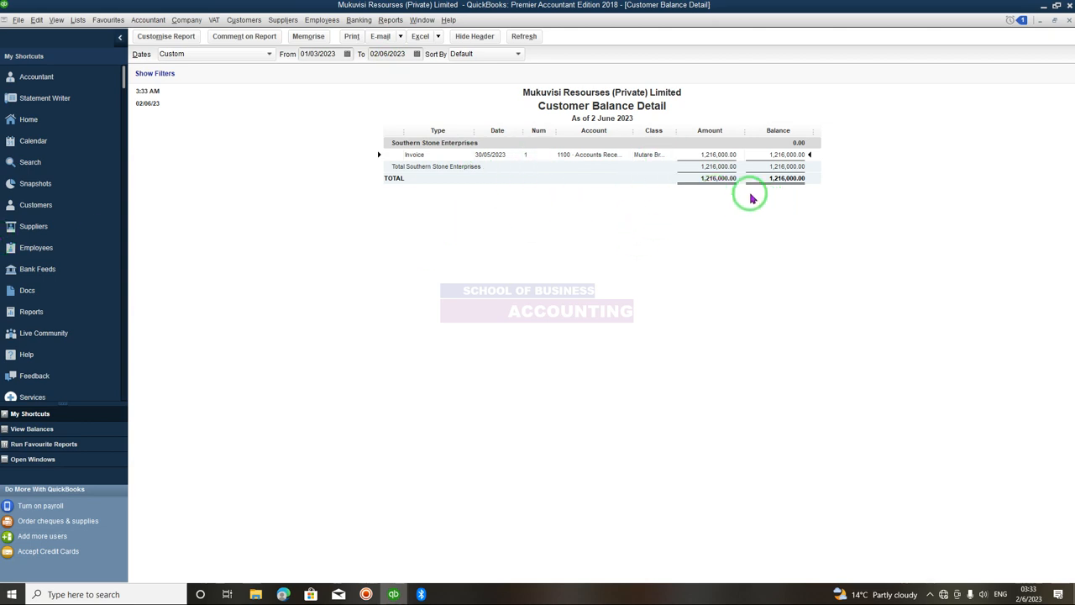
- Close the Customer Balance Detail report without memorising it
left_click(1069, 21)
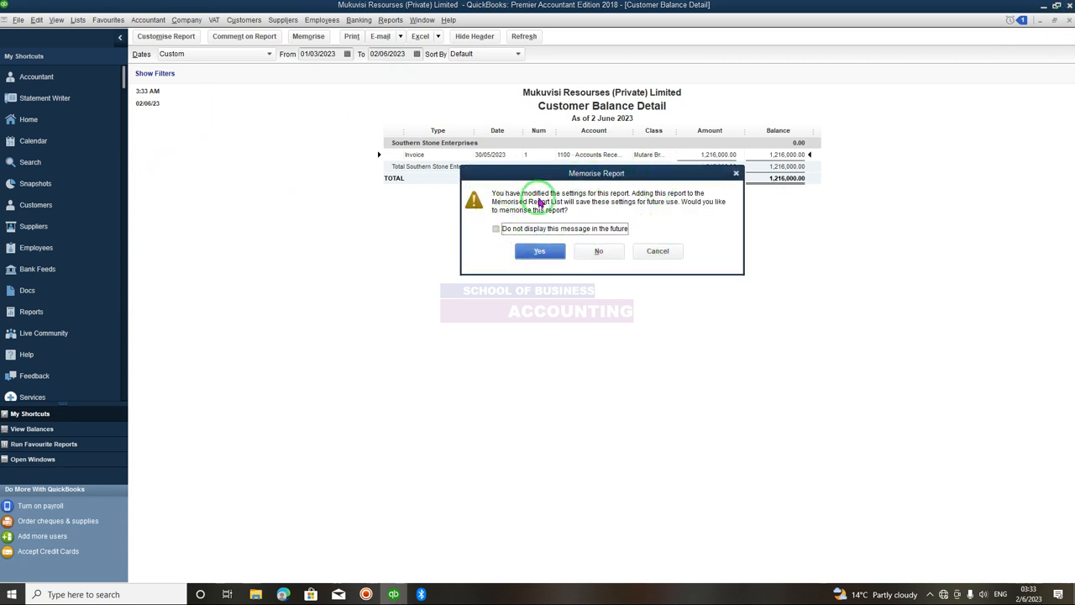
left_click(600, 252)
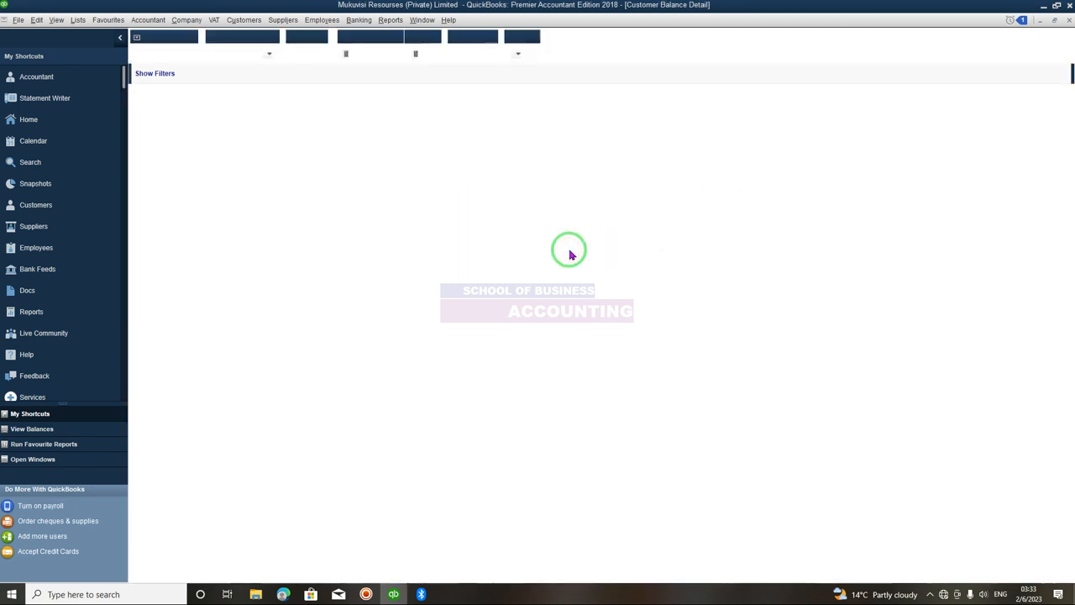
- Open the Supplier Balance Detail report from the suppliers and payables reports
left_click(390, 20)
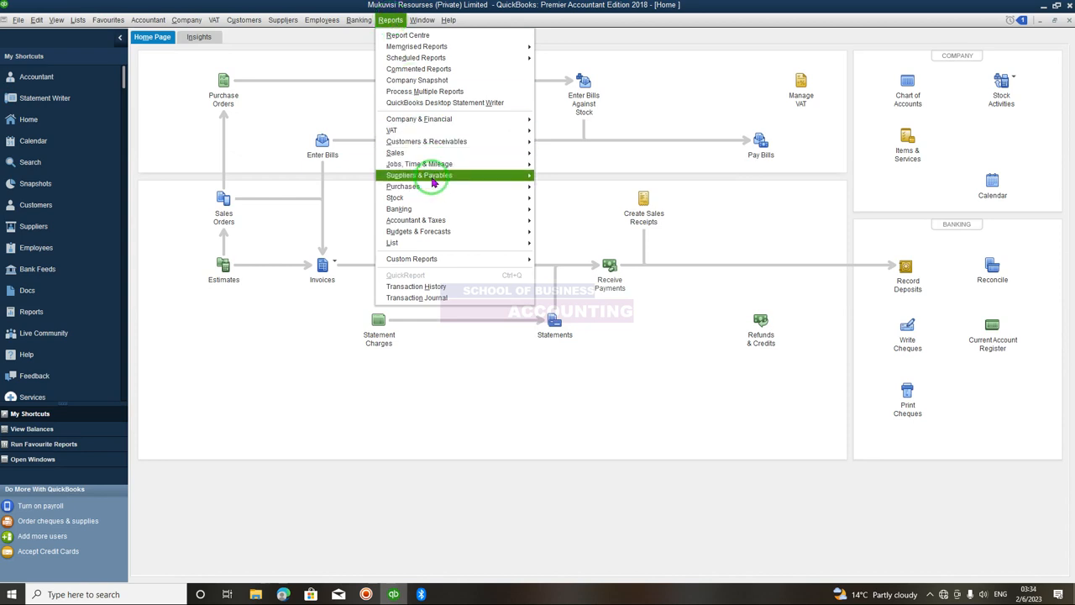
mouse_move(433, 182)
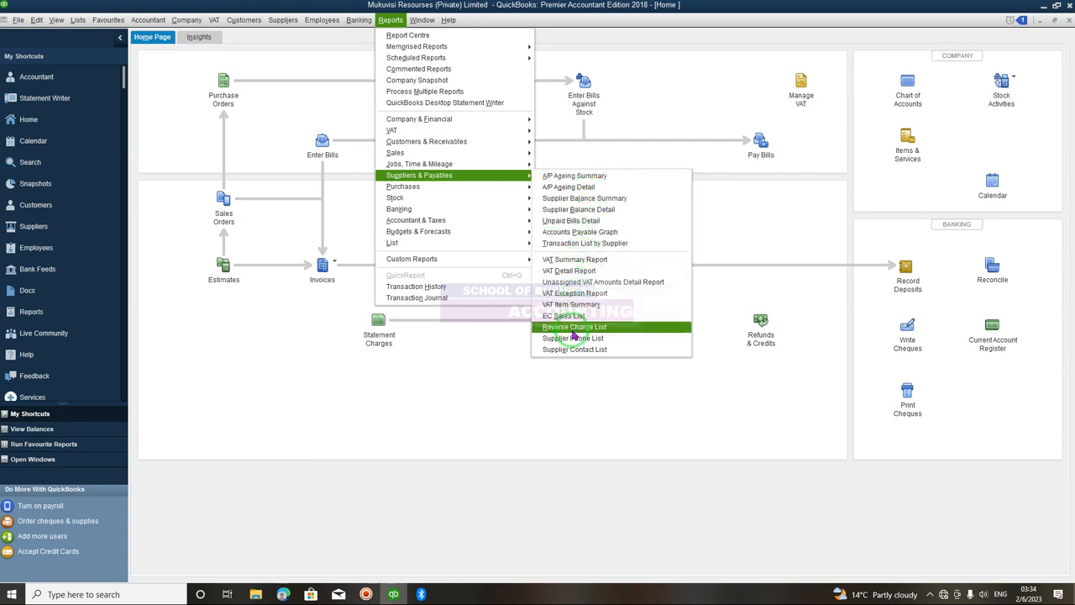
left_click(565, 212)
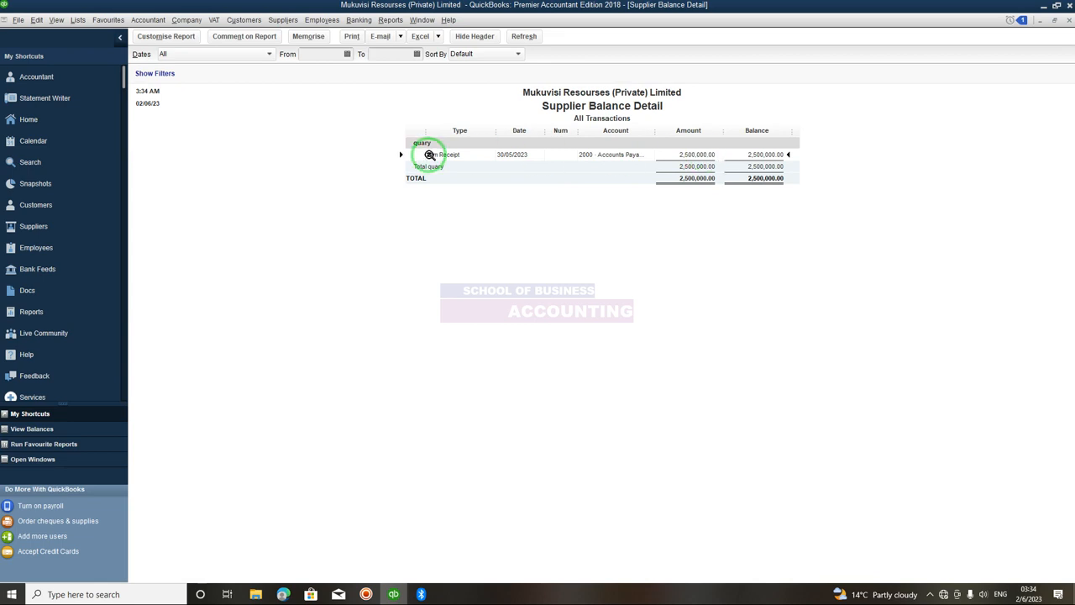
- Try to set the Supplier Balance Detail start date to 1 March 2023 from the calendar
left_click(313, 55)
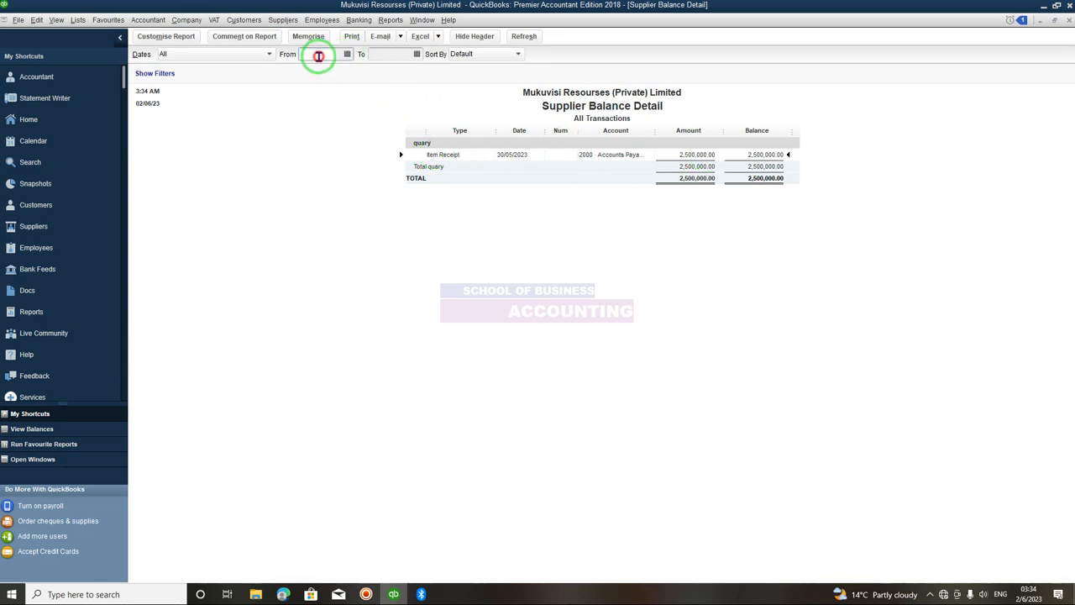
left_click(347, 55)
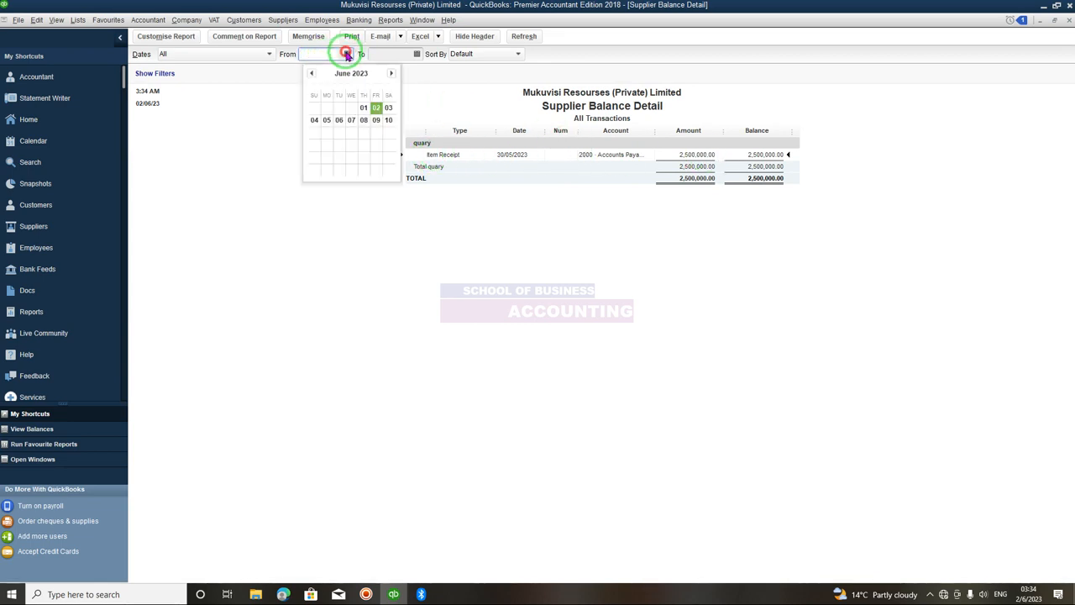
left_click(310, 74)
left_click(311, 74)
left_click(310, 74)
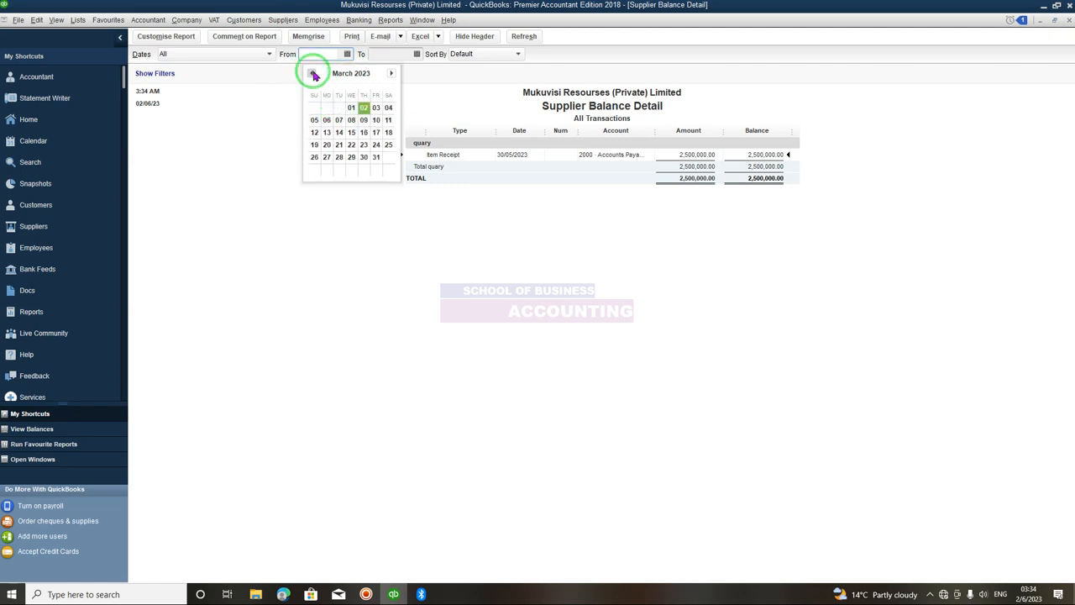
left_click(352, 108)
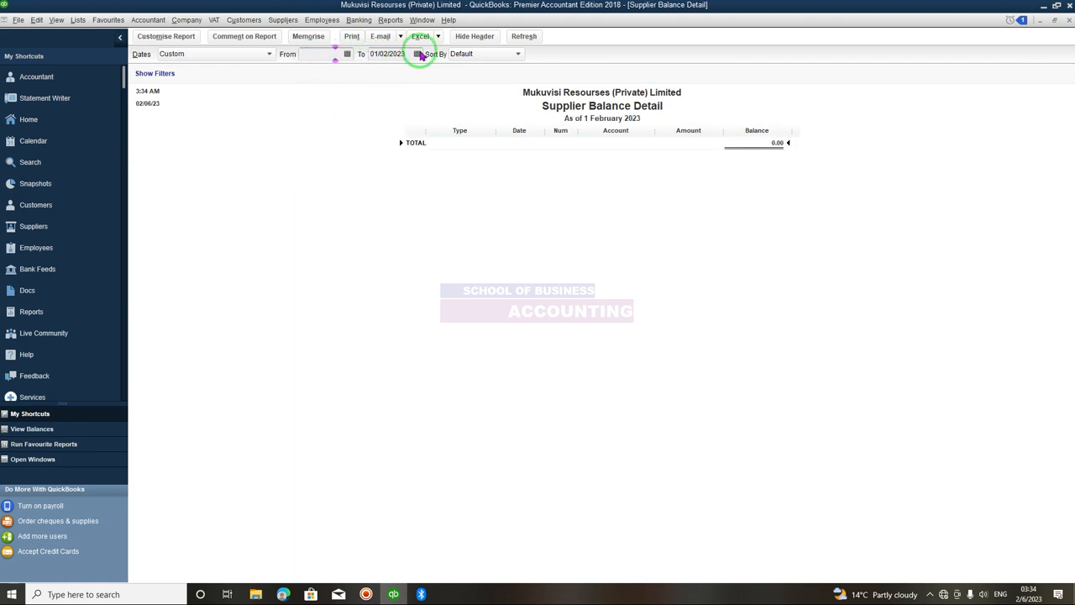
- Set the Supplier Balance Detail From date to 01/01/2023
left_click(346, 54)
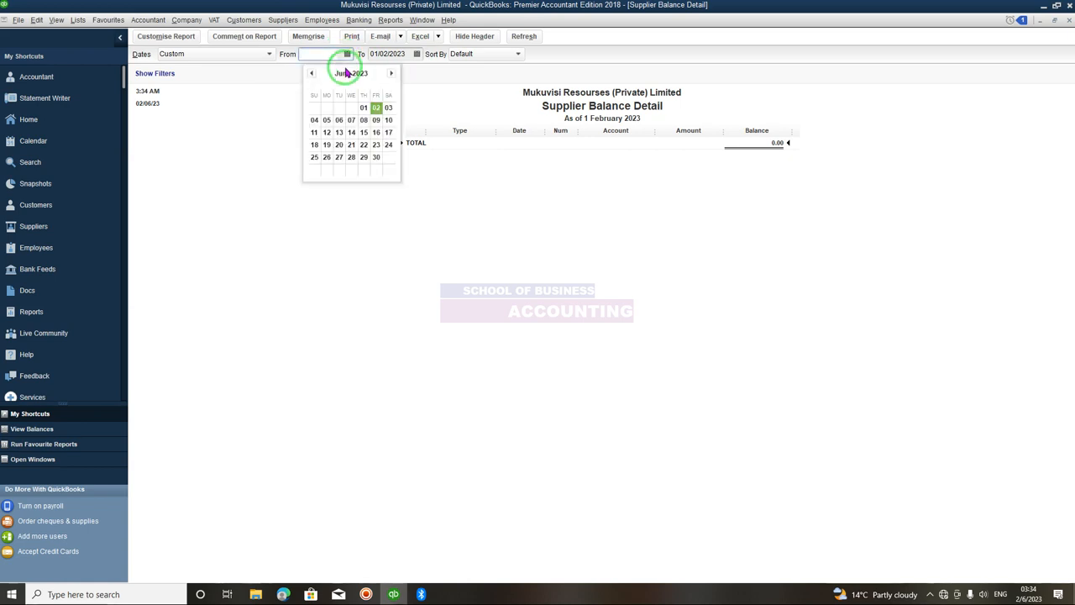
left_click(310, 74)
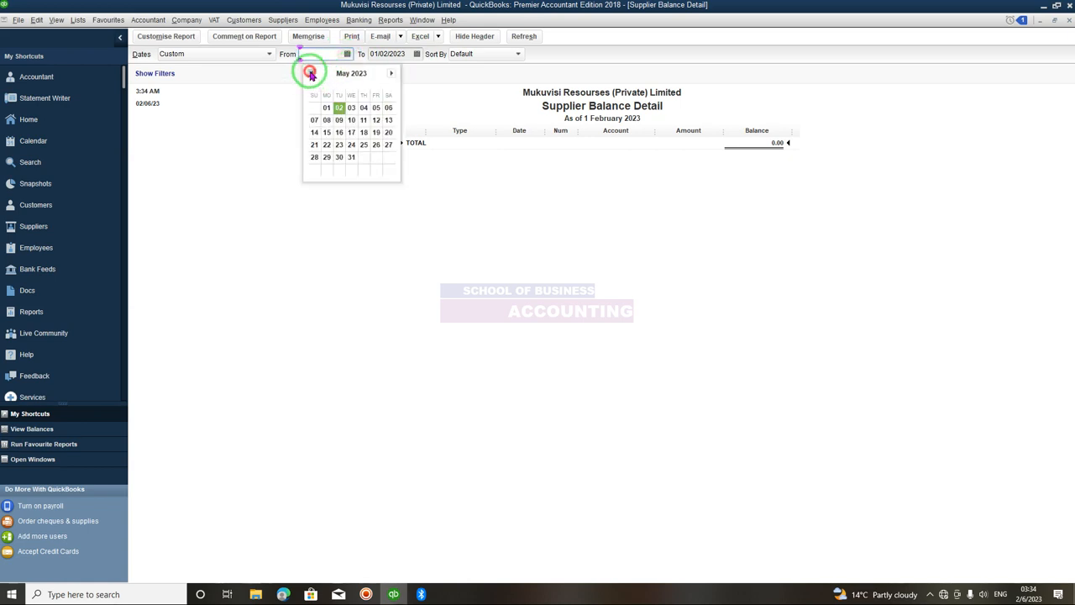
left_click(310, 73)
left_click(309, 73)
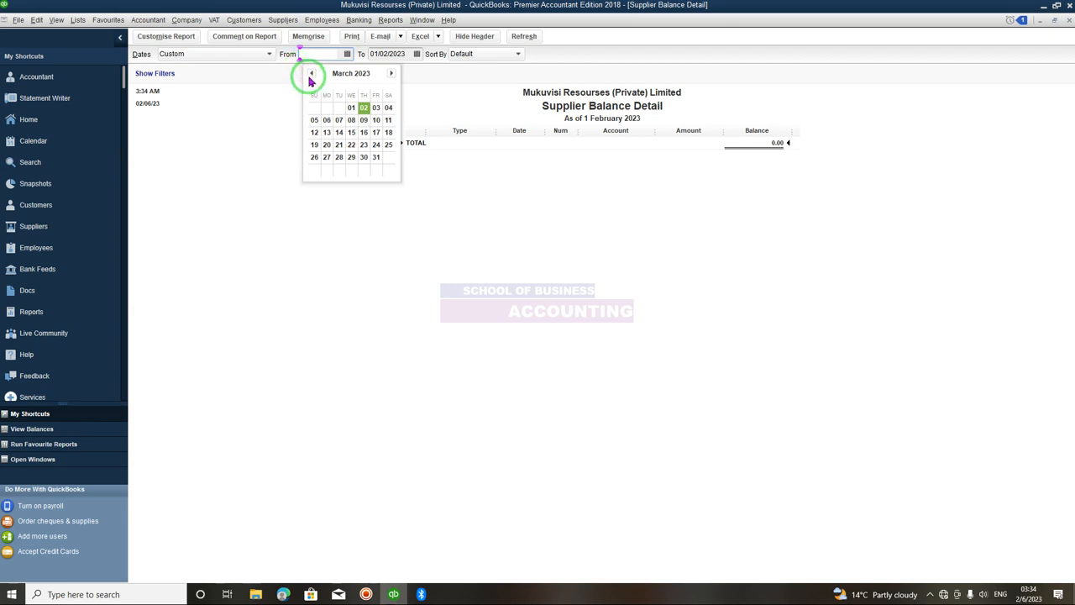
left_click(309, 73)
left_click(310, 74)
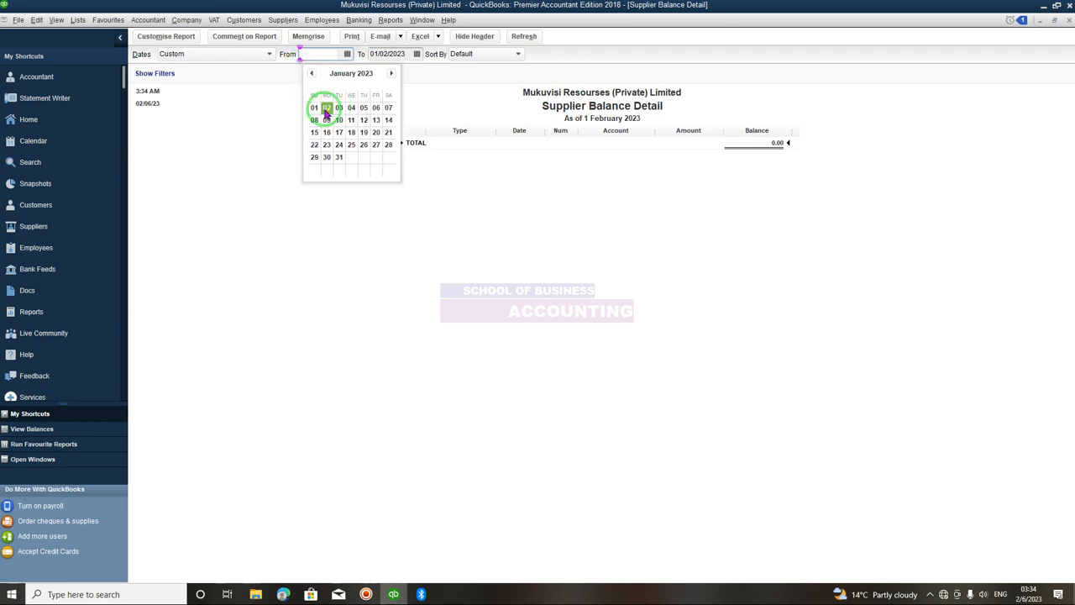
left_click(313, 108)
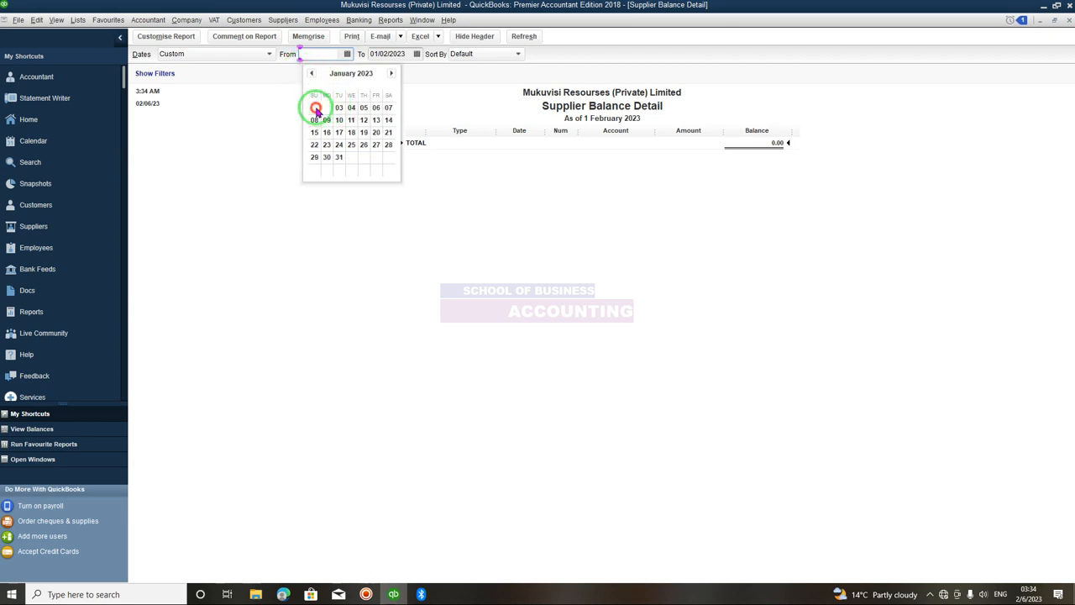
- Set the To date to 02/06/2023 and refresh the report
left_click(417, 55)
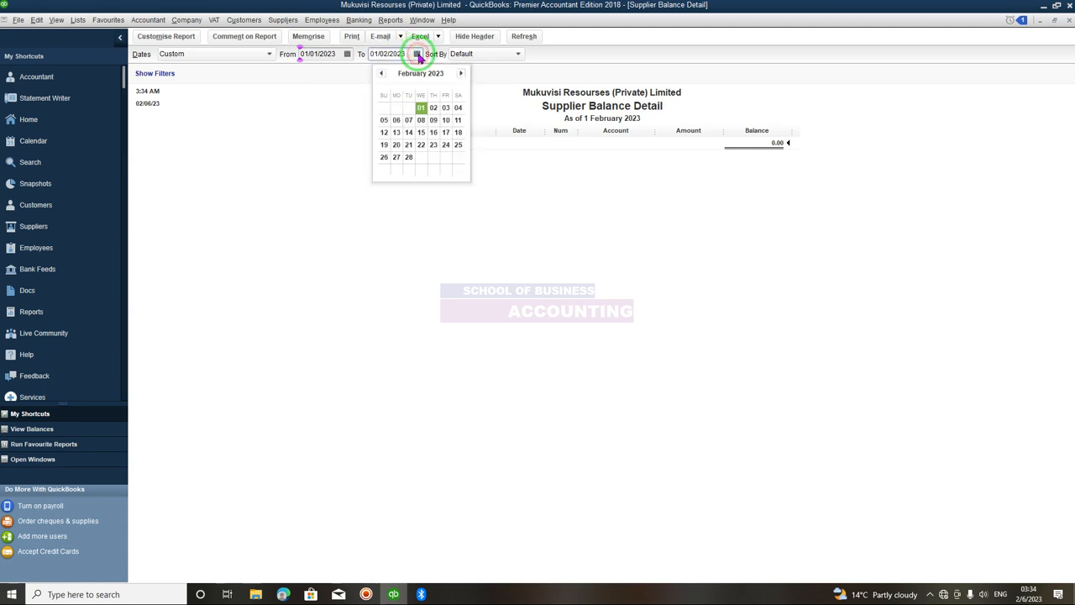
left_click(461, 75)
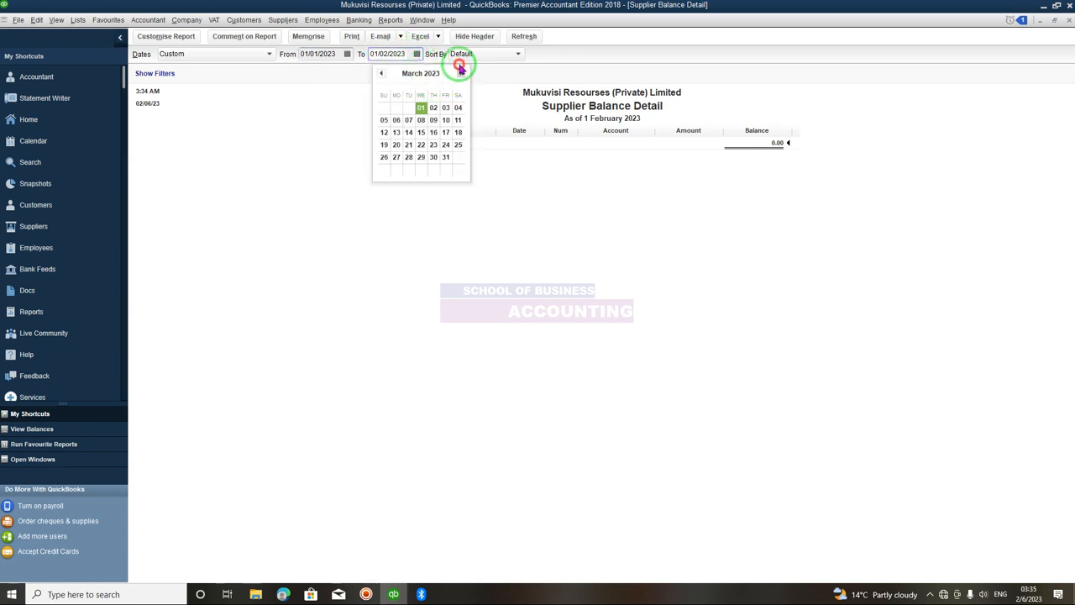
left_click(461, 74)
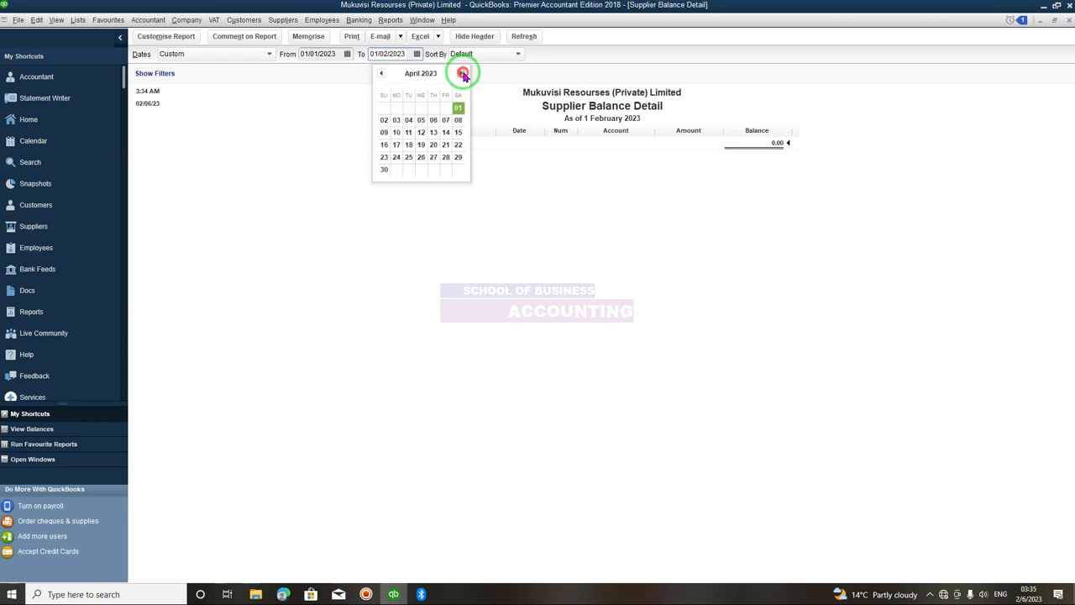
left_click(461, 74)
left_click(461, 74)
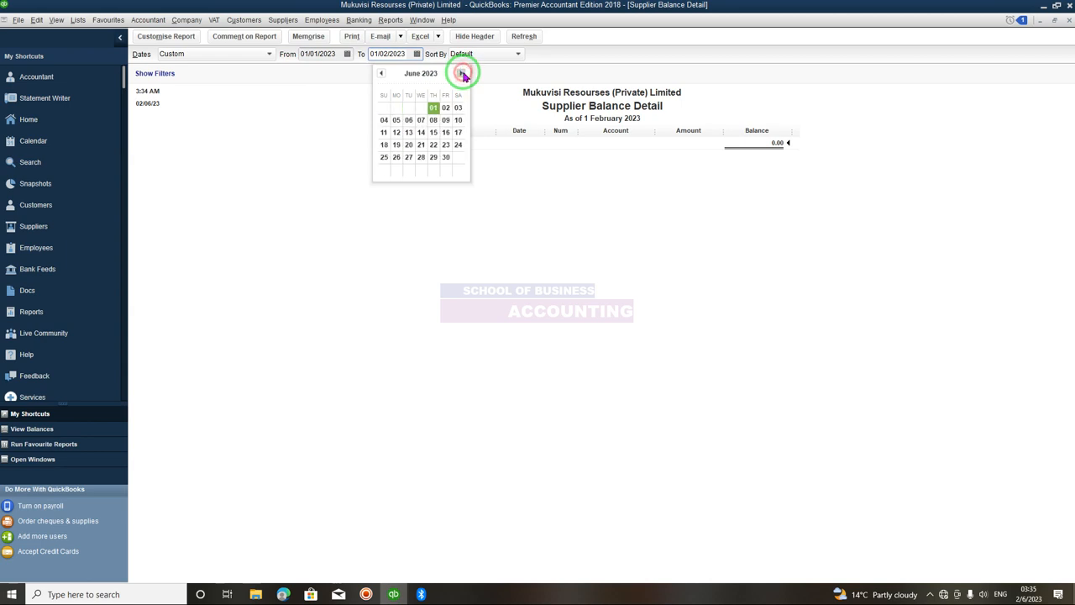
left_click(441, 110)
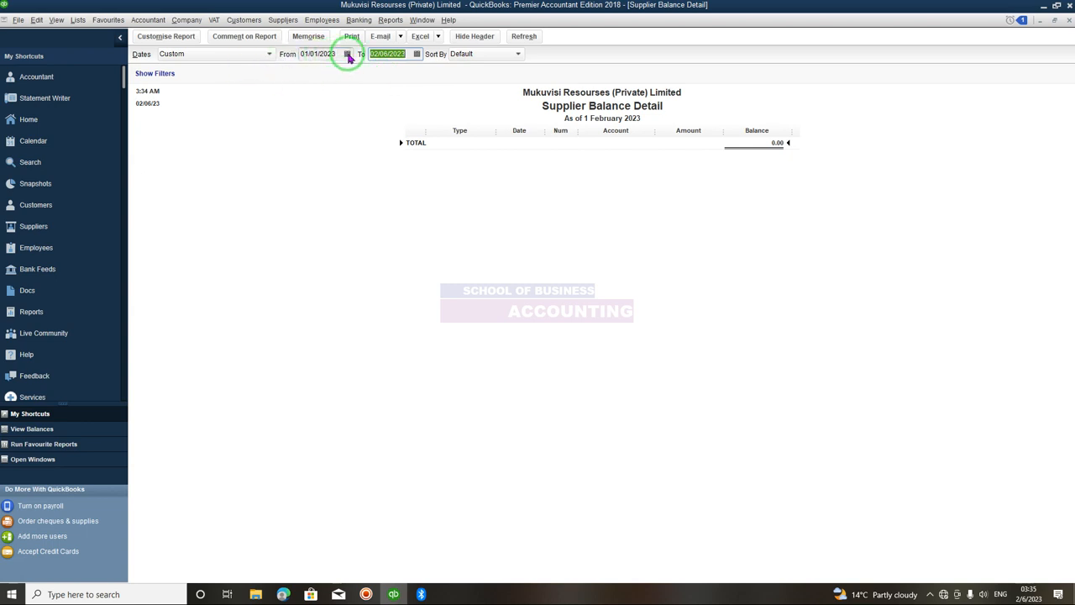
left_click(527, 36)
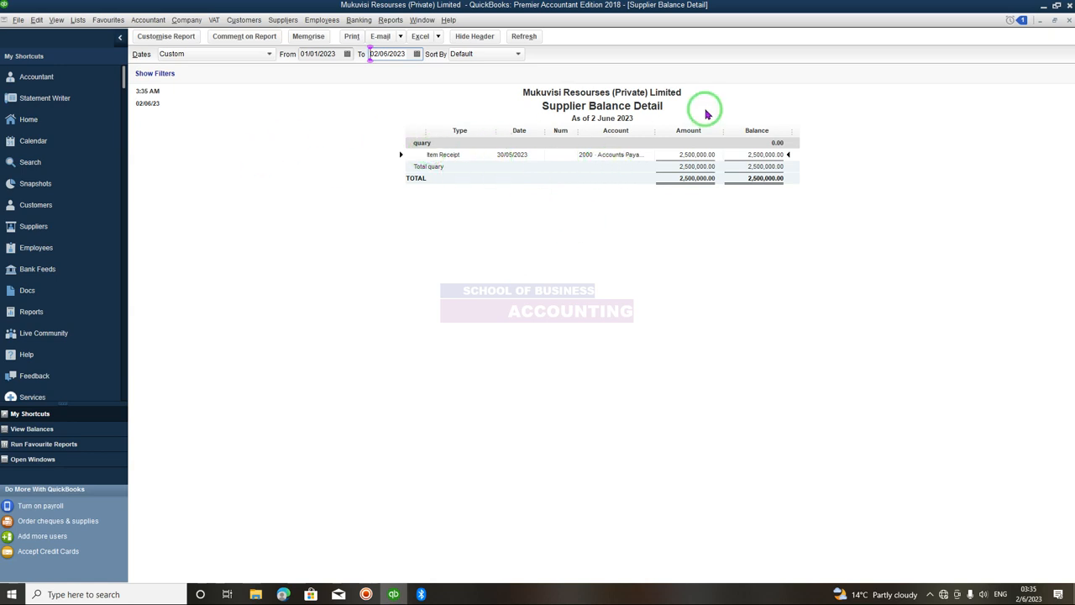
- Close the report, memorising it under the name Supplier Balance Detail Year 2023
left_click(1069, 21)
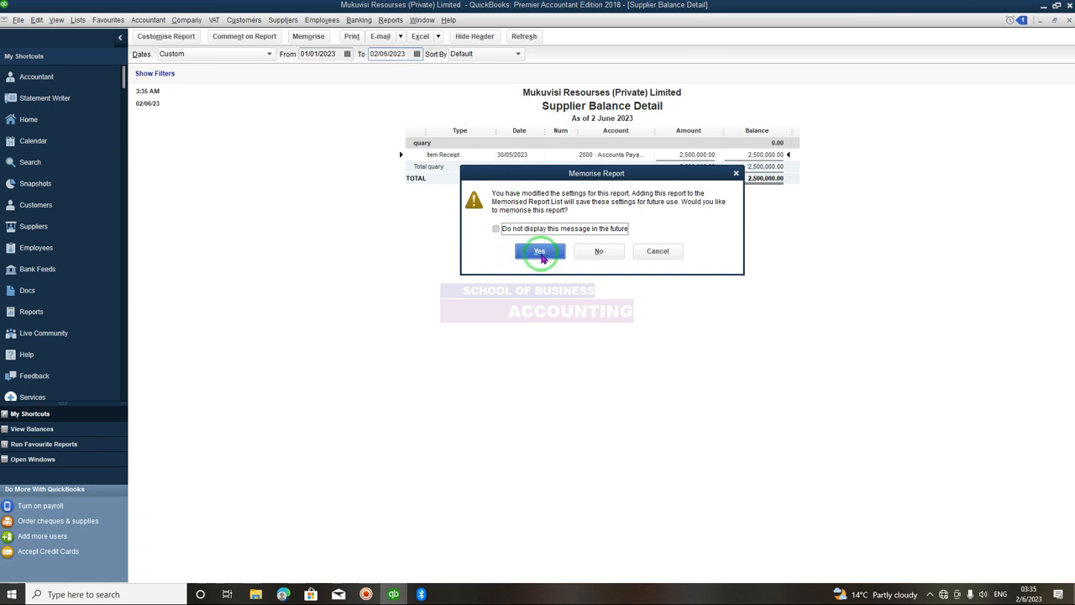
left_click(540, 253)
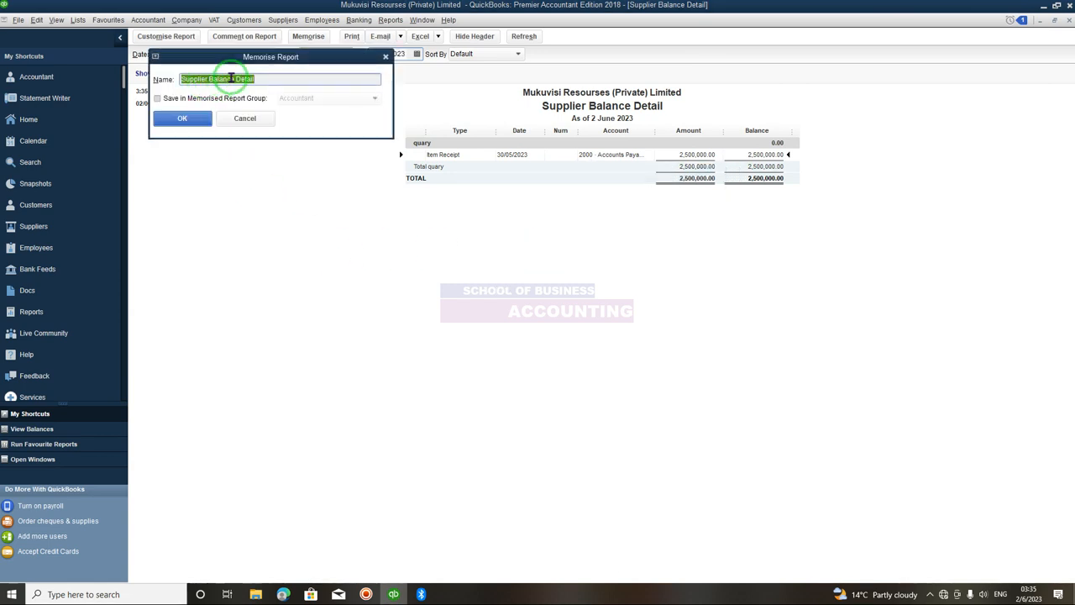
left_click(275, 77)
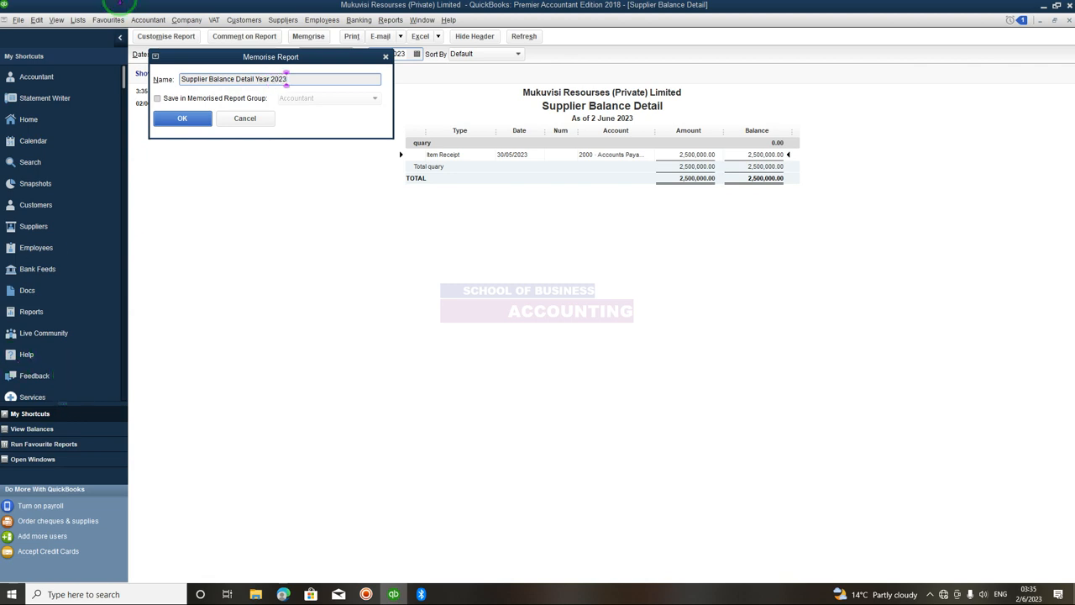
left_click(193, 120)
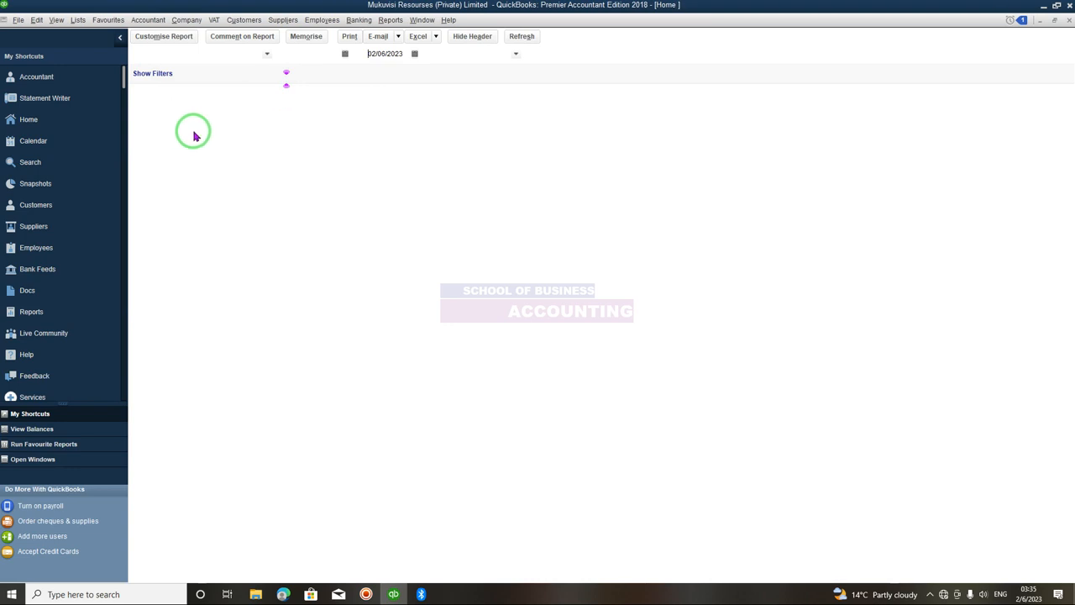
- Open the Stock Valuation Detail report from the stock reports
left_click(386, 21)
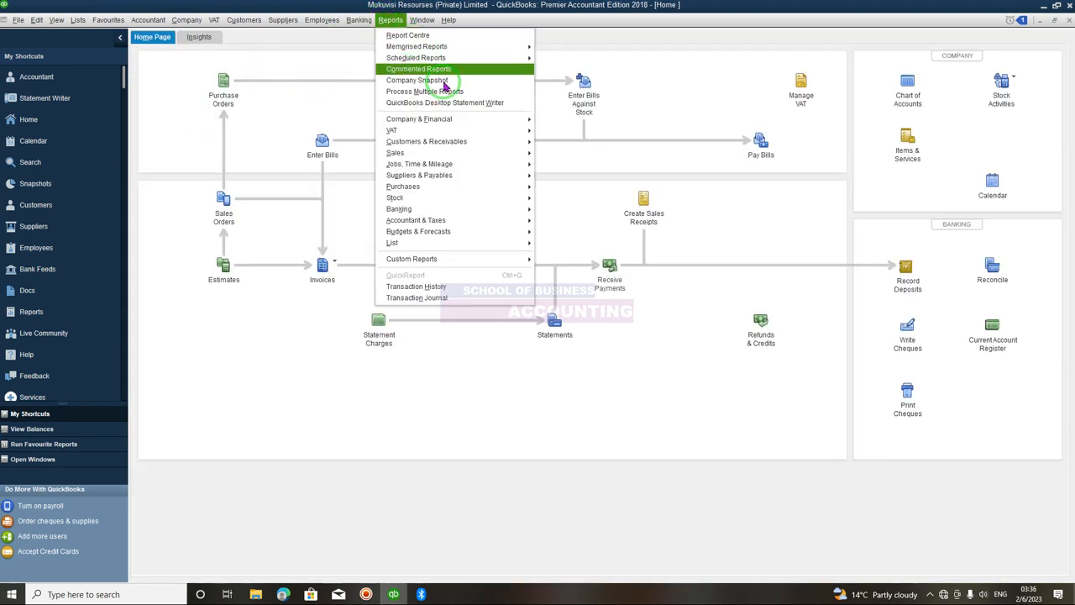
left_click(455, 121)
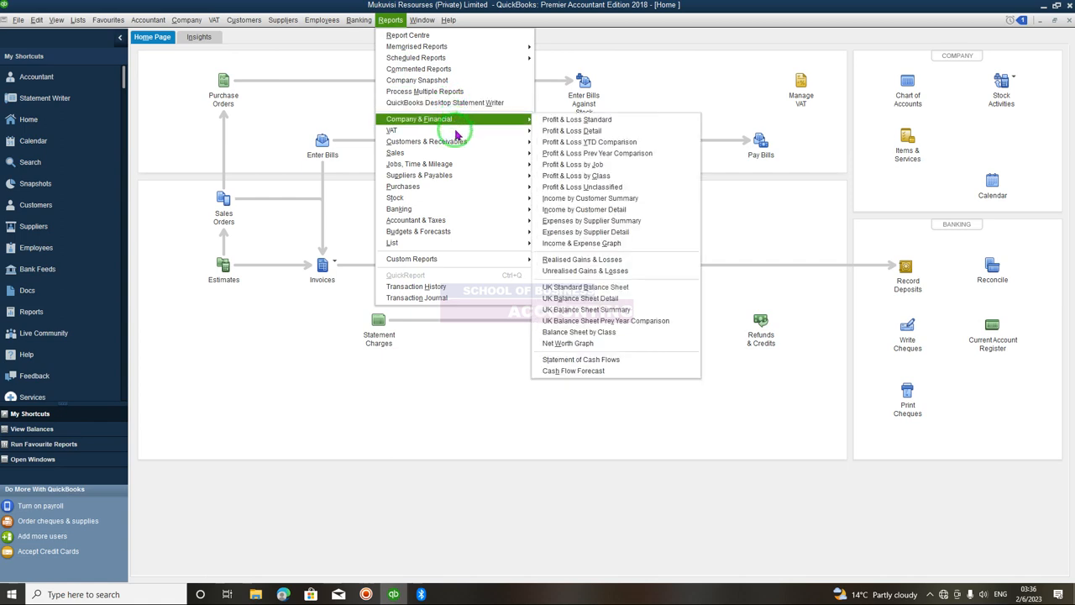
left_click(456, 143)
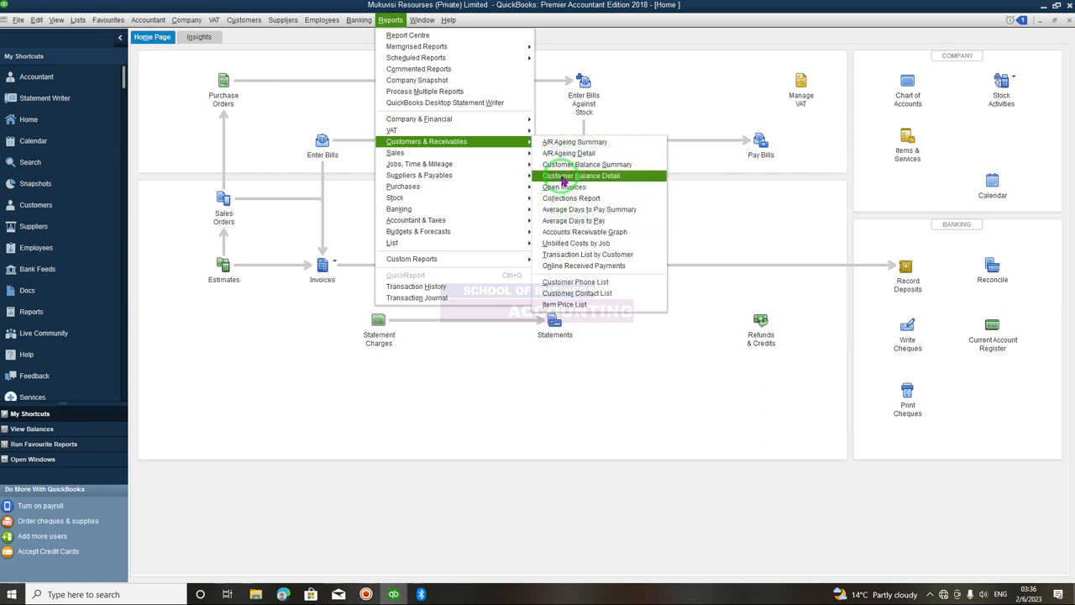
mouse_move(449, 179)
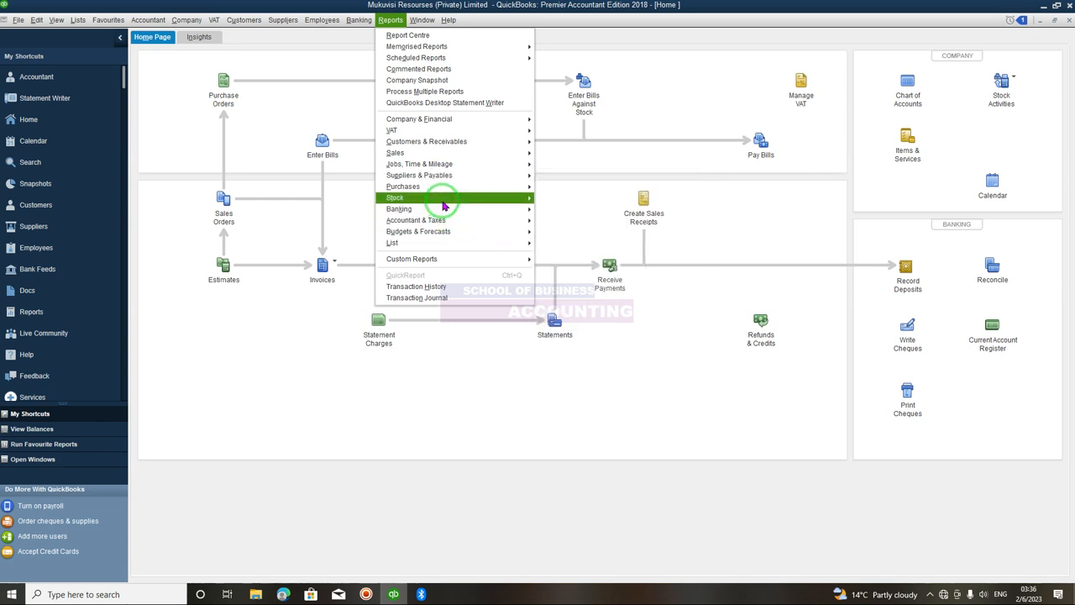
mouse_move(443, 202)
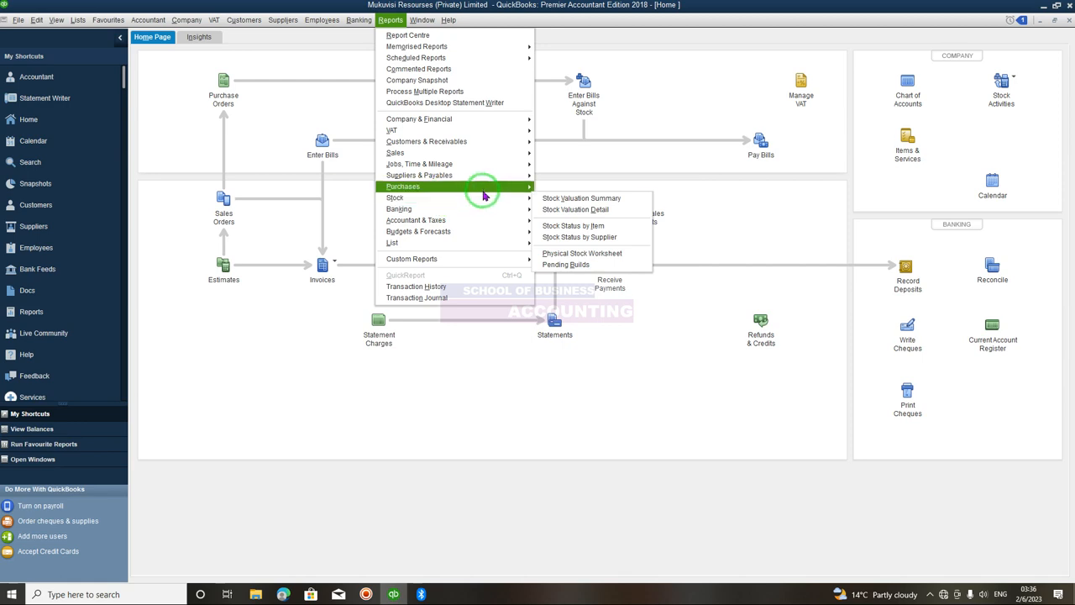
left_click(572, 209)
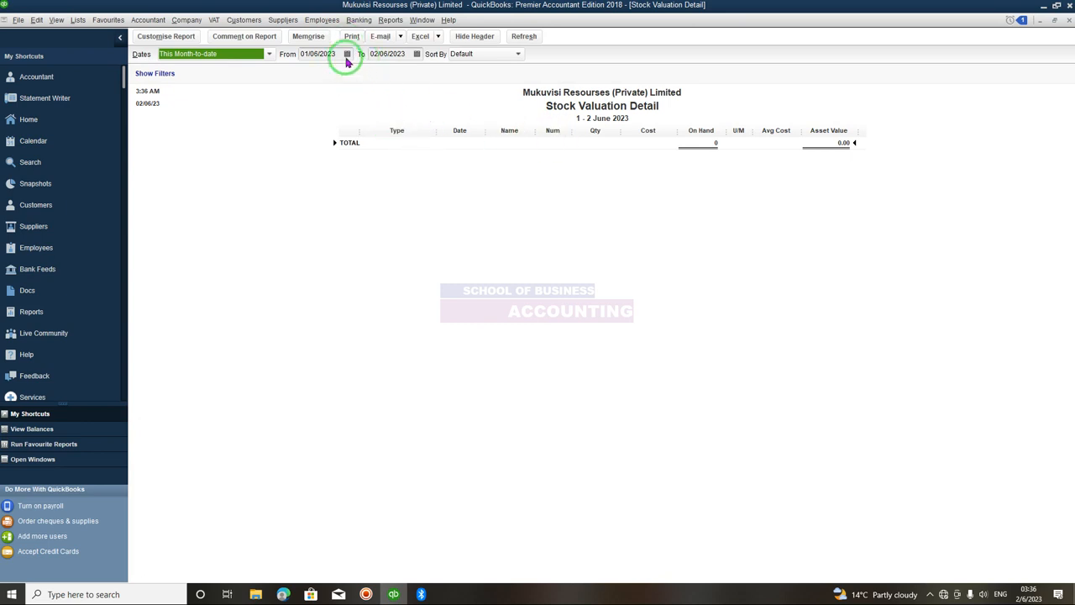
- Set the Stock Valuation Detail From date to 01/01/2023 from the calendar and refresh the report
left_click(346, 55)
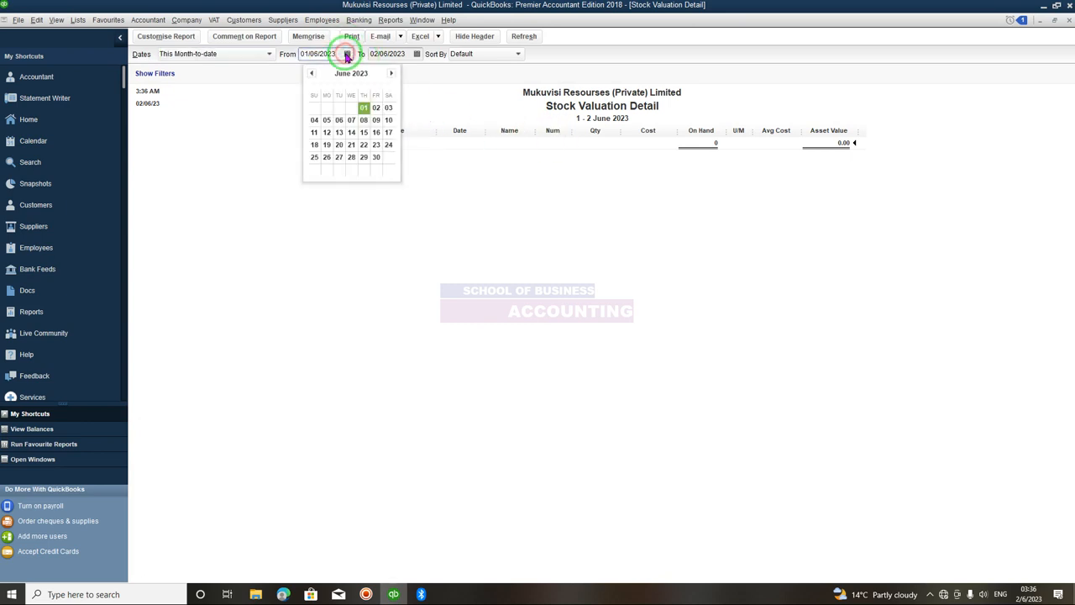
left_click(312, 74)
left_click(312, 74)
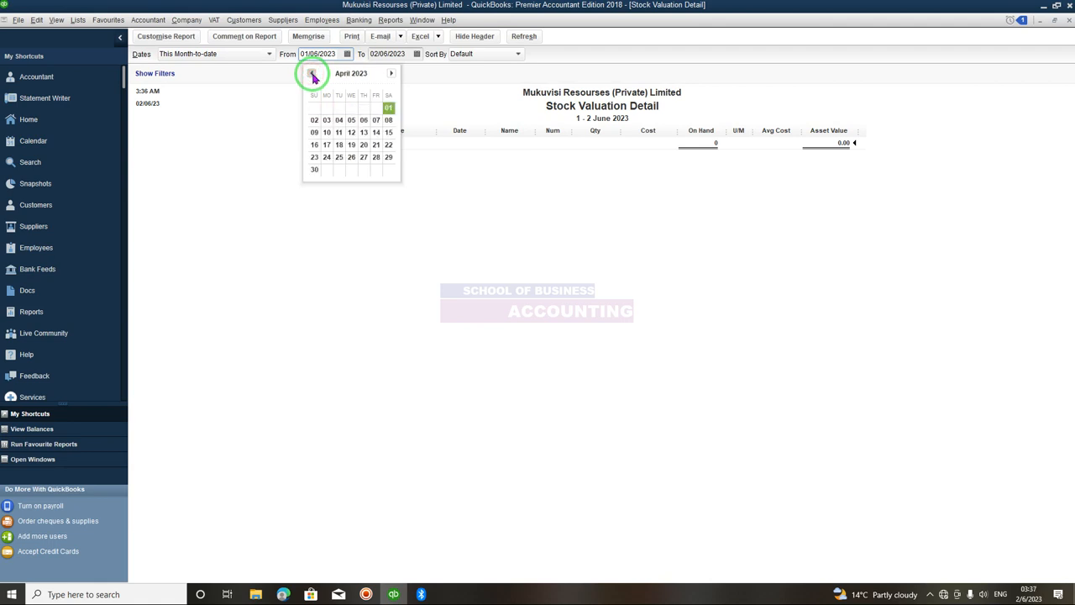
left_click(312, 74)
left_click(312, 74)
left_click(312, 74)
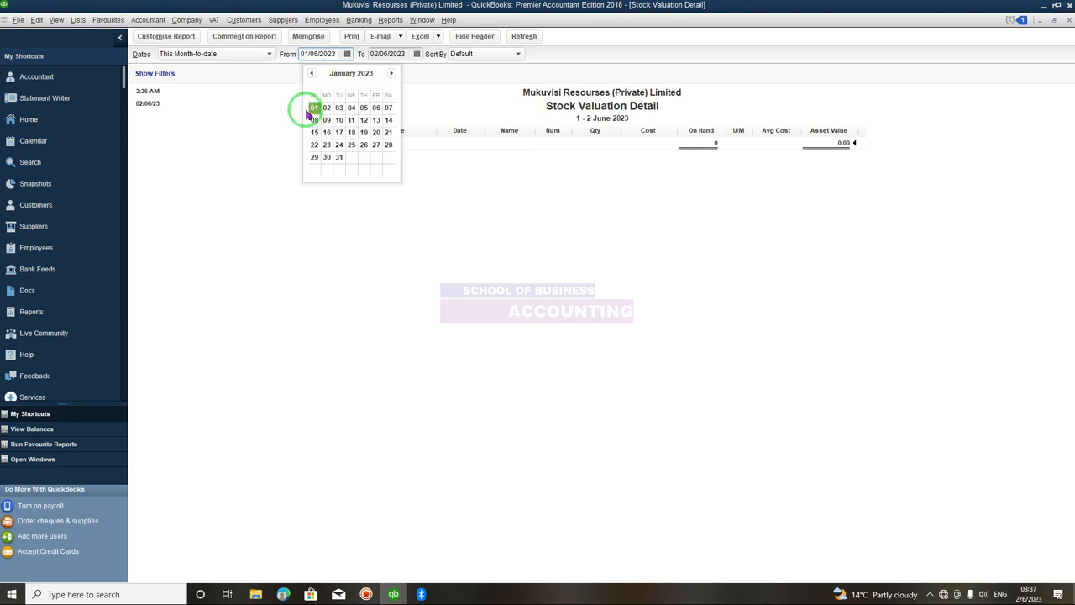
left_click(314, 107)
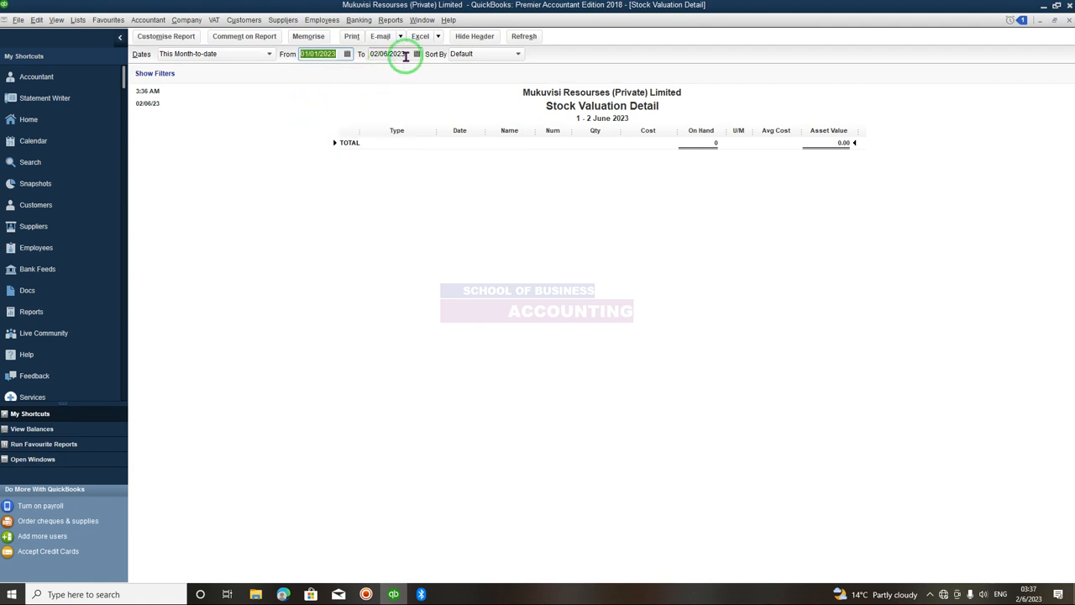
left_click(532, 36)
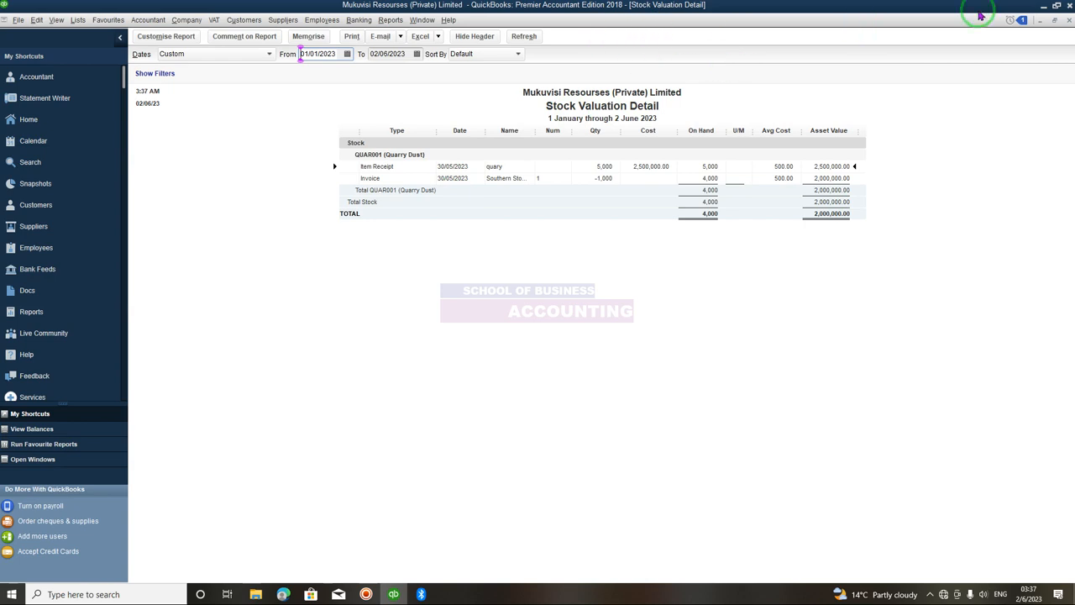
- Close the Stock Valuation Detail report without memorising it
left_click(1068, 23)
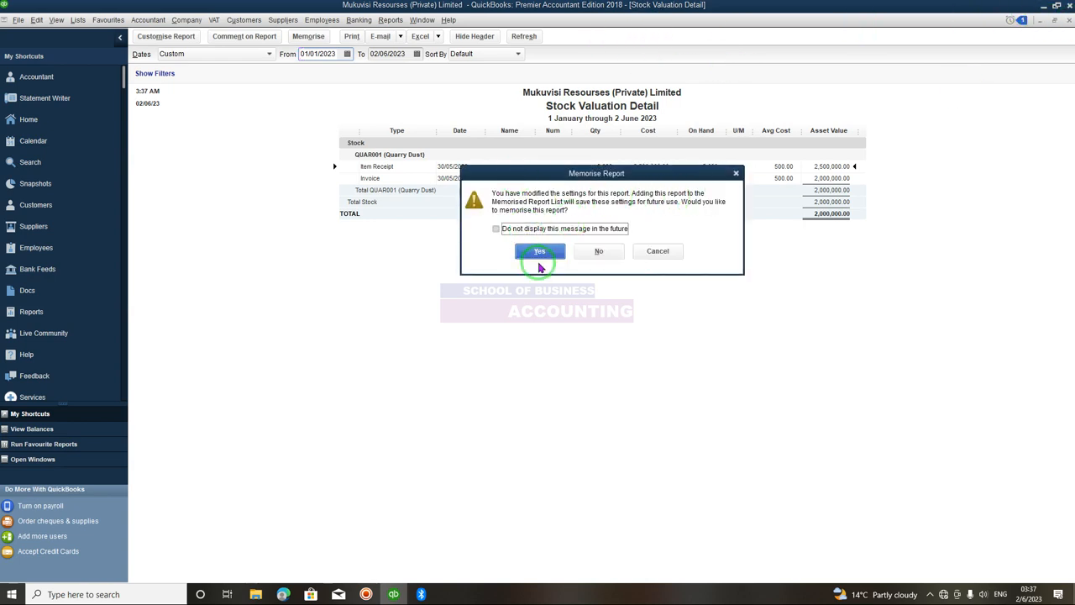
left_click(608, 252)
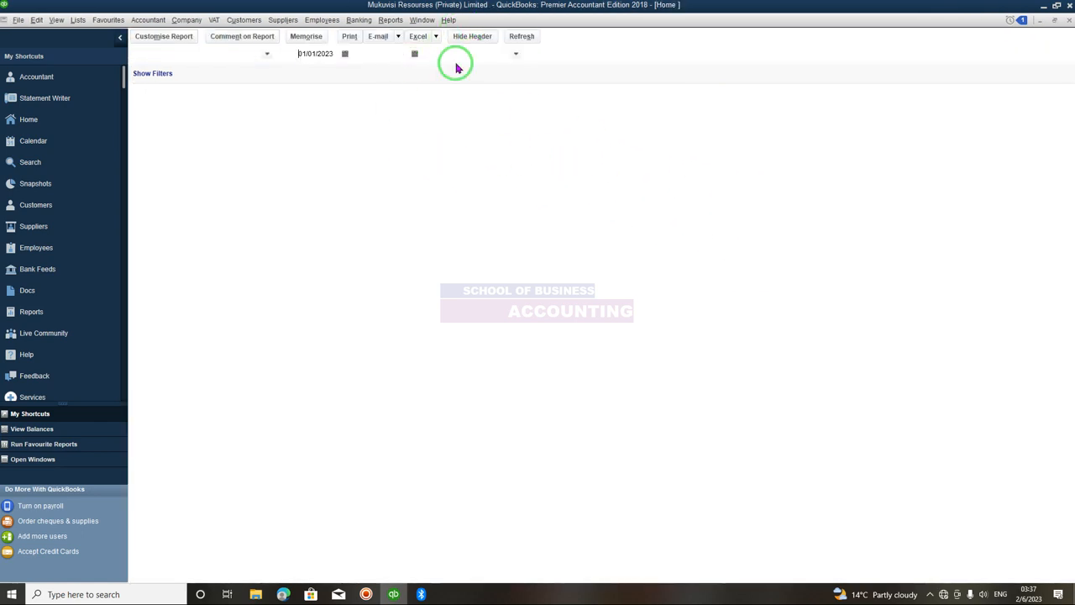
- Open the Stock Valuation Summary report to review it, then close it
left_click(391, 20)
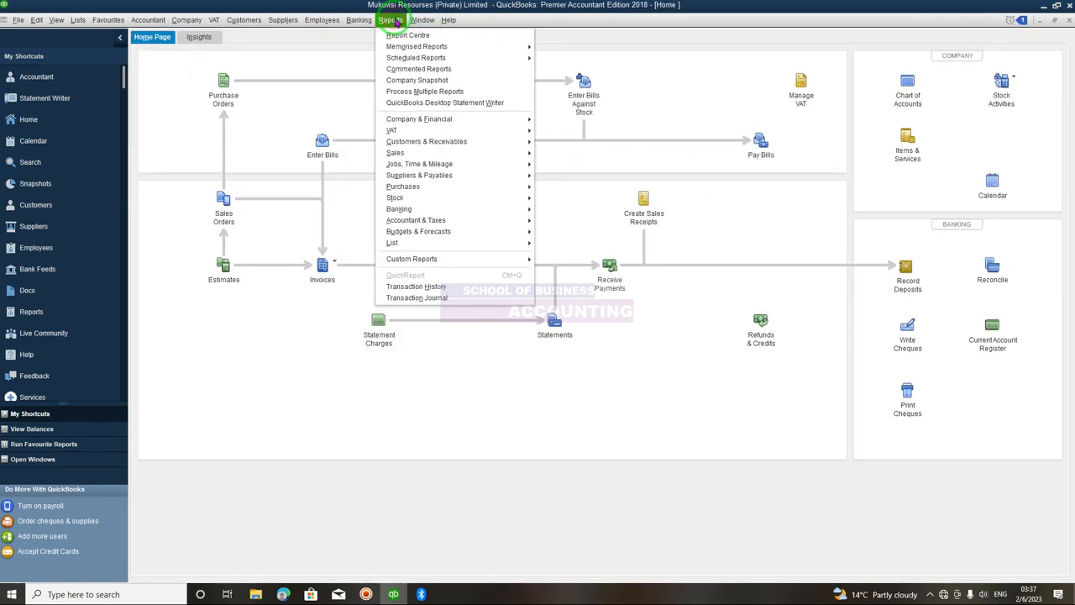
mouse_move(429, 197)
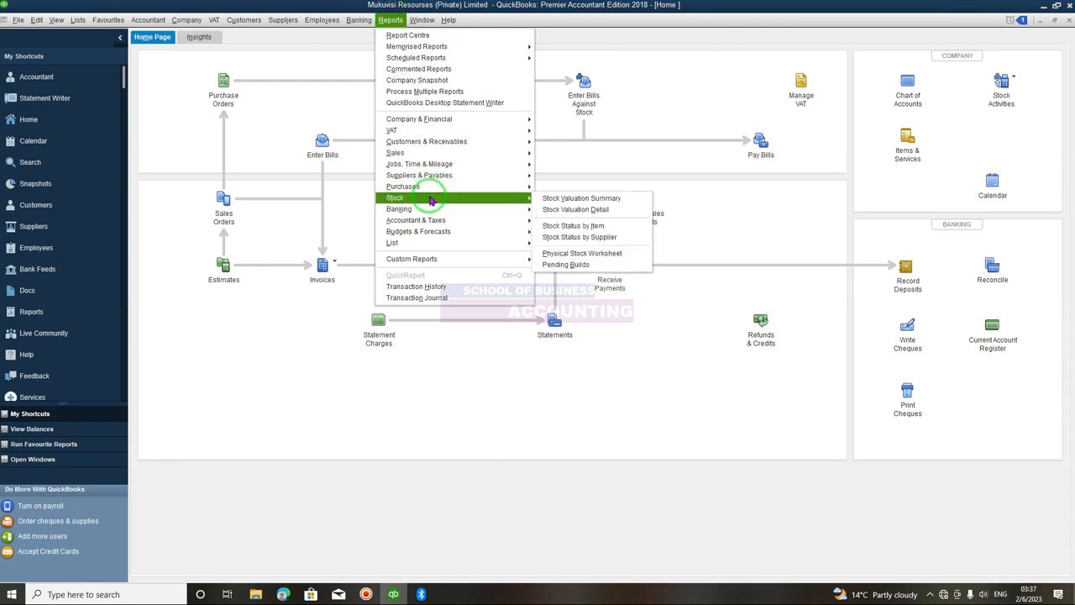
left_click(558, 199)
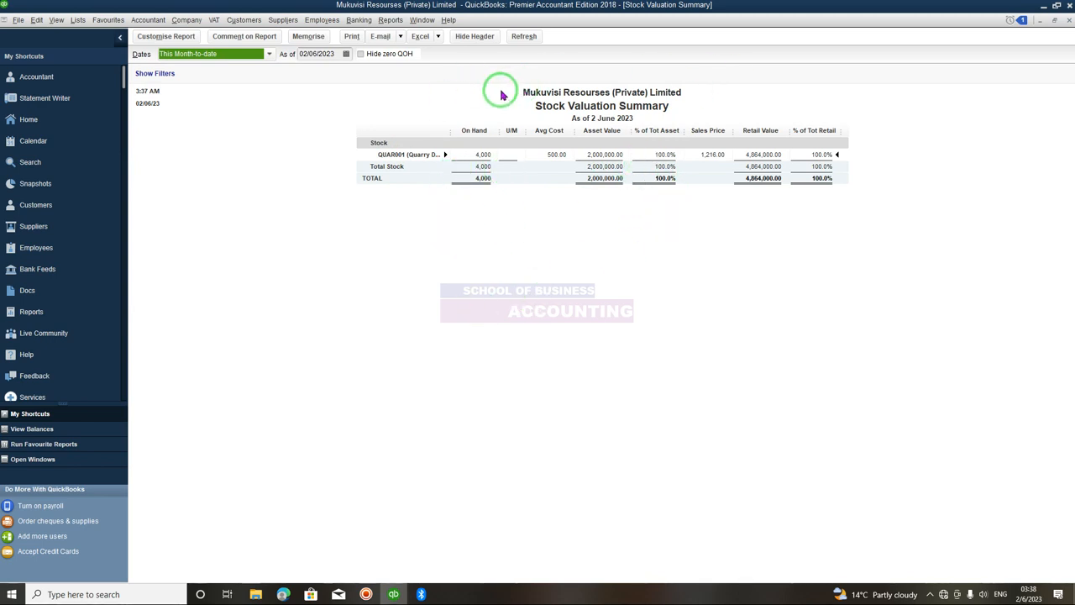
left_click(1068, 20)
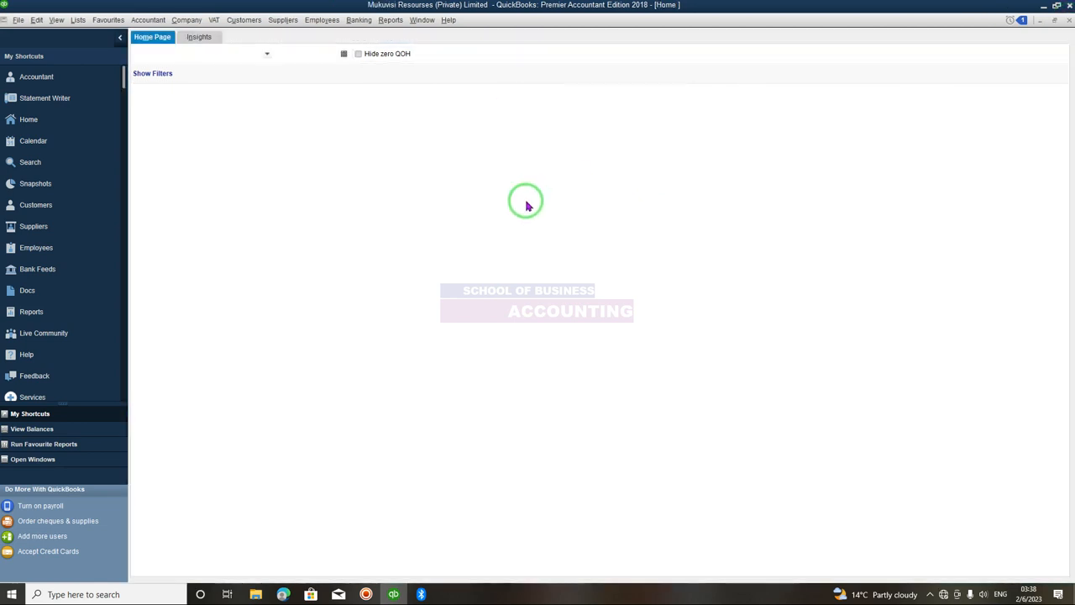
- Try to open the Budget vs. Actual report and cancel the budget creation prompt
left_click(391, 20)
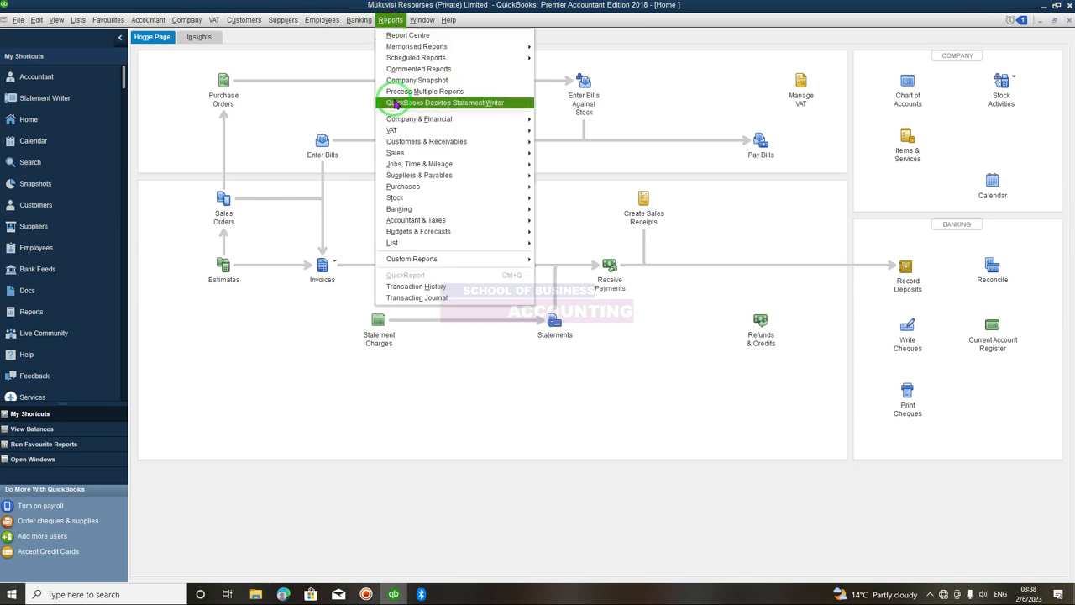
mouse_move(413, 158)
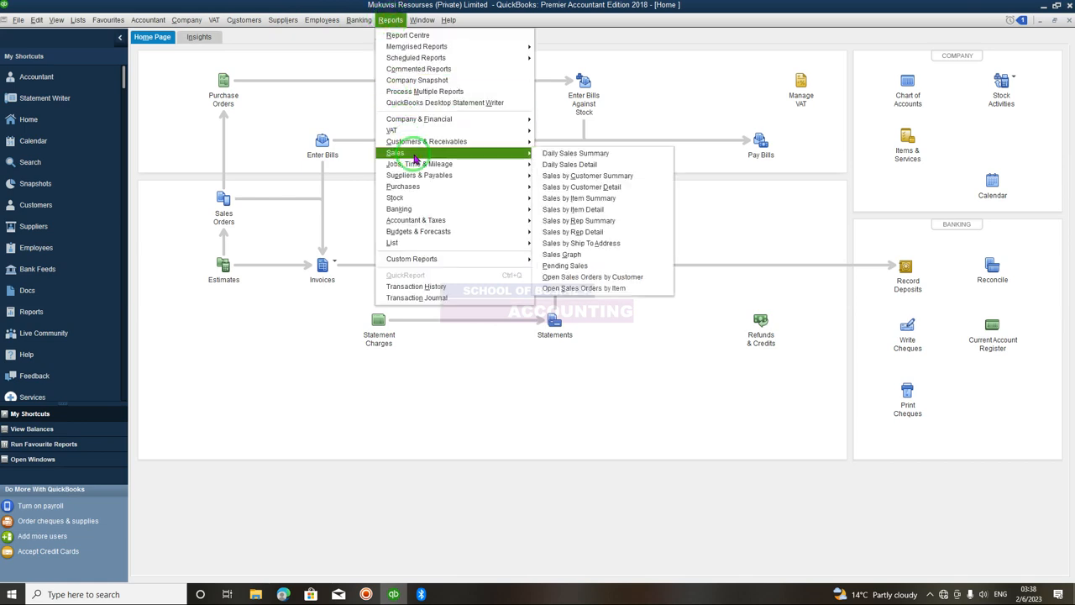
mouse_move(468, 154)
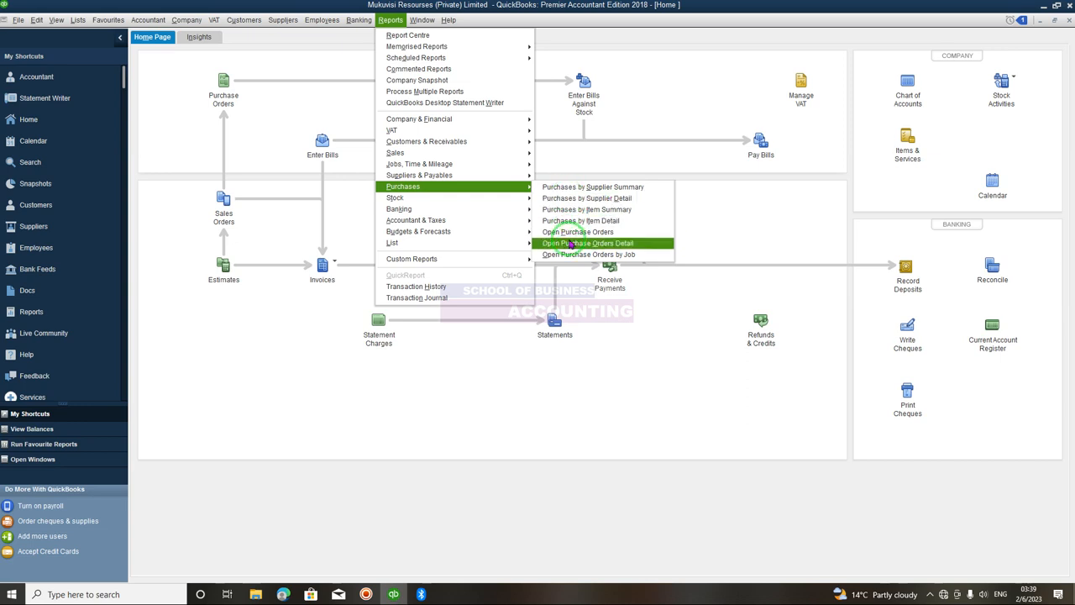
mouse_move(465, 234)
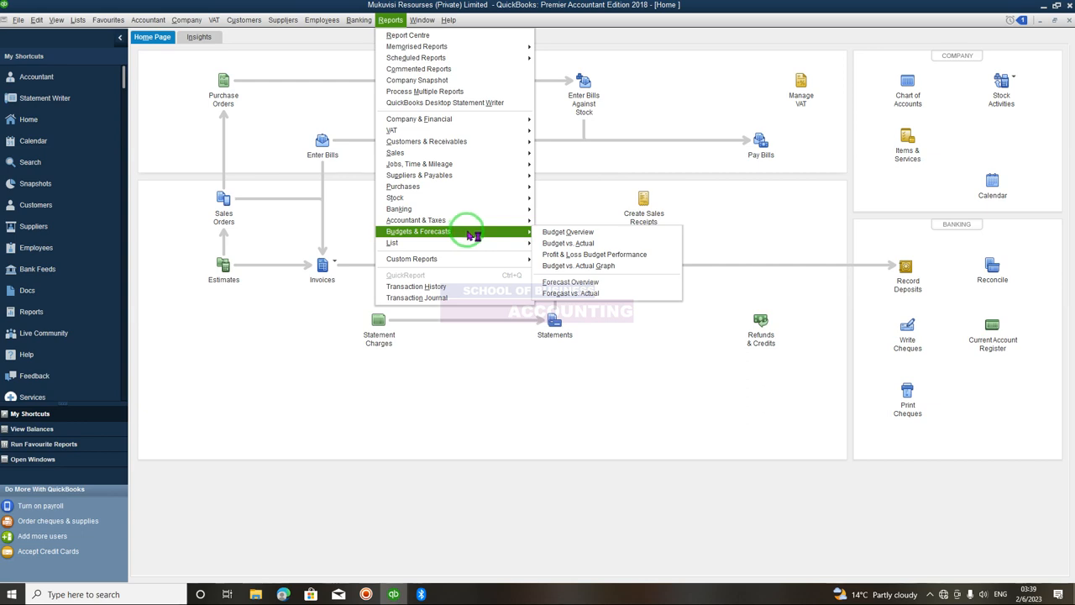
left_click(567, 243)
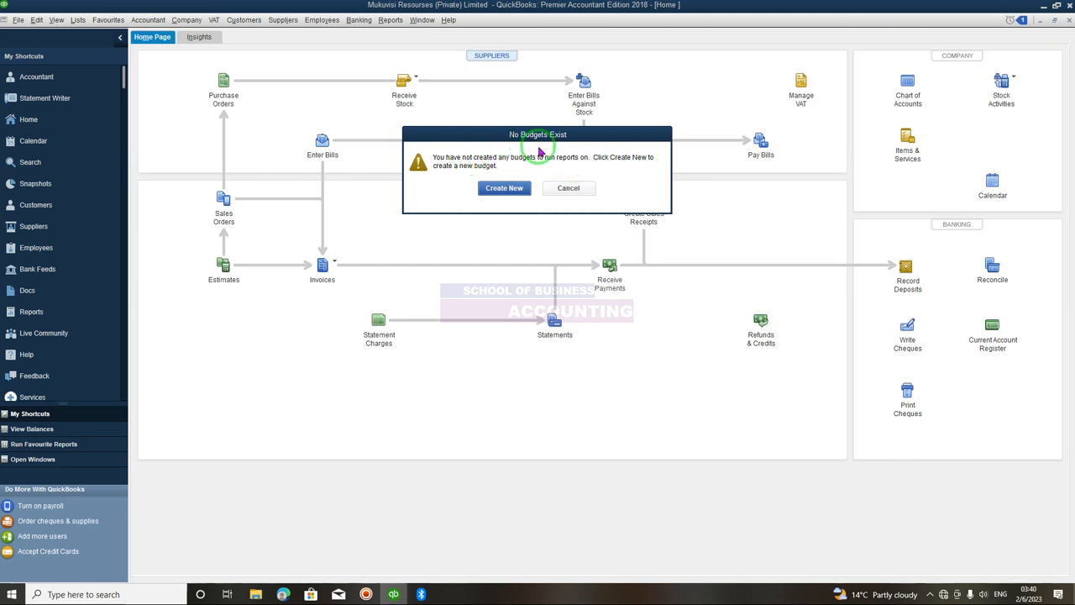
left_click(560, 190)
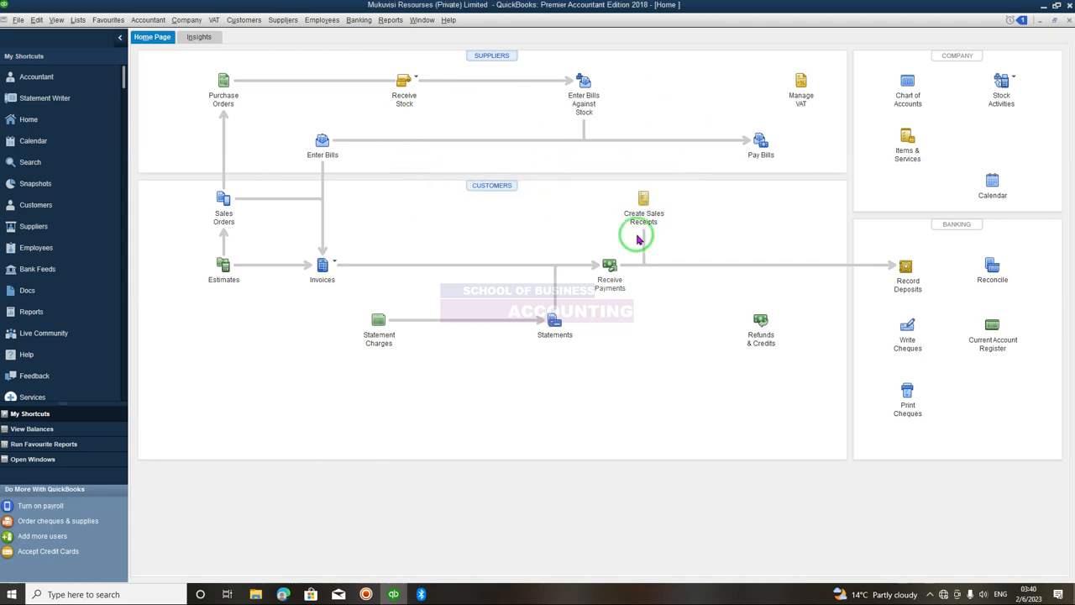